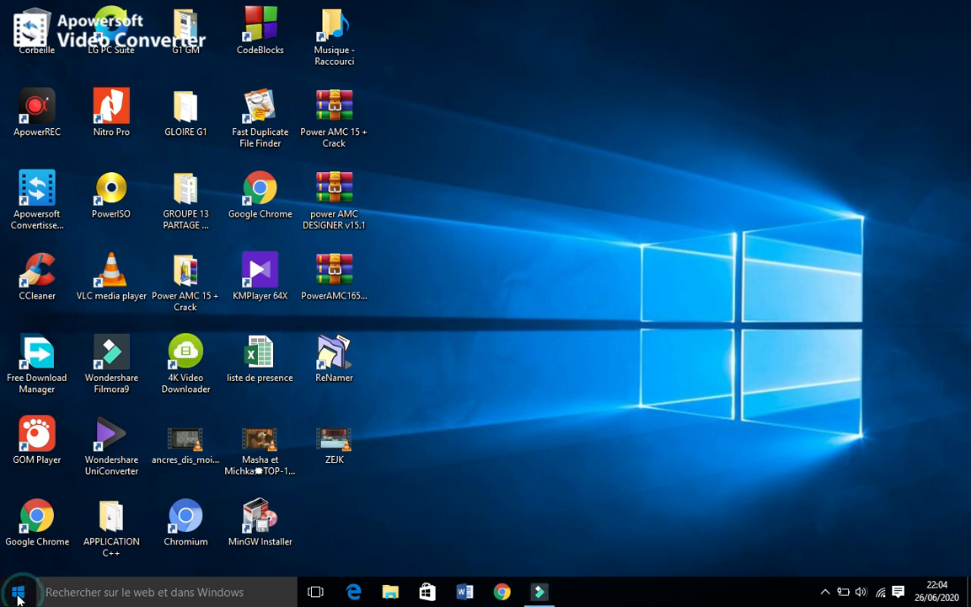
- Launch PowerAMC from the Sybase group of installed applications and dismiss its welcome window
left_click(18, 595)
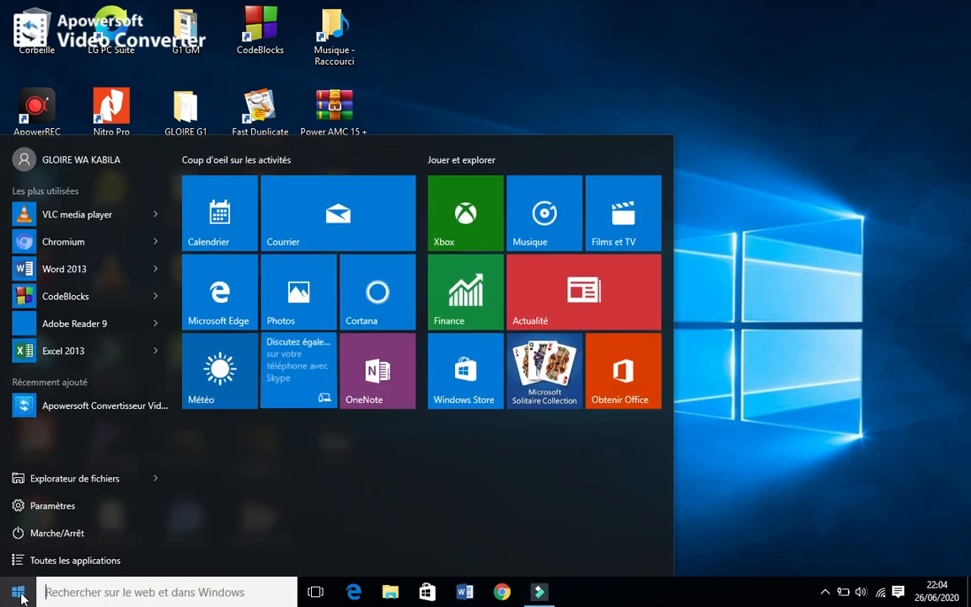
left_click(18, 592)
left_click(21, 597)
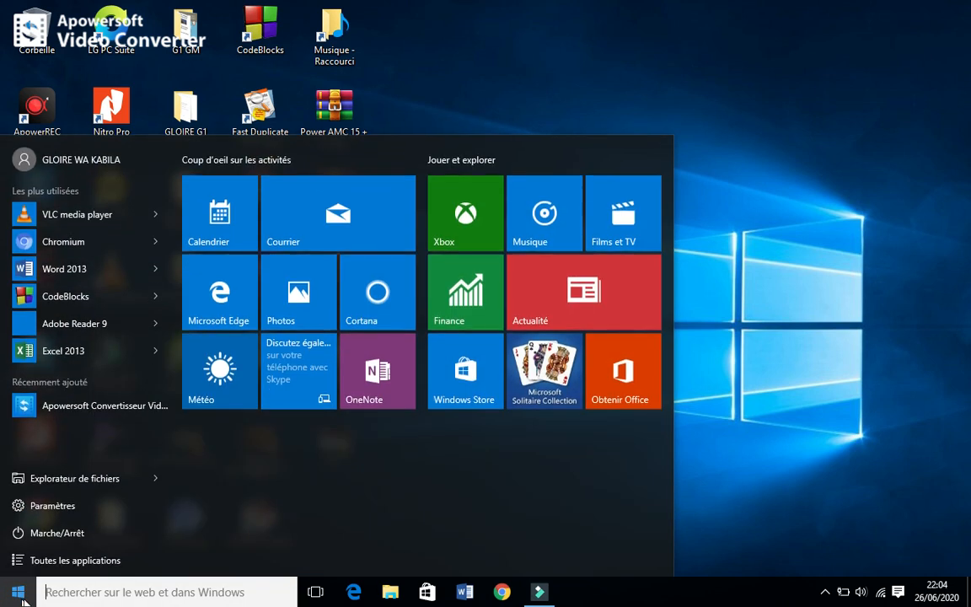
left_click(108, 560)
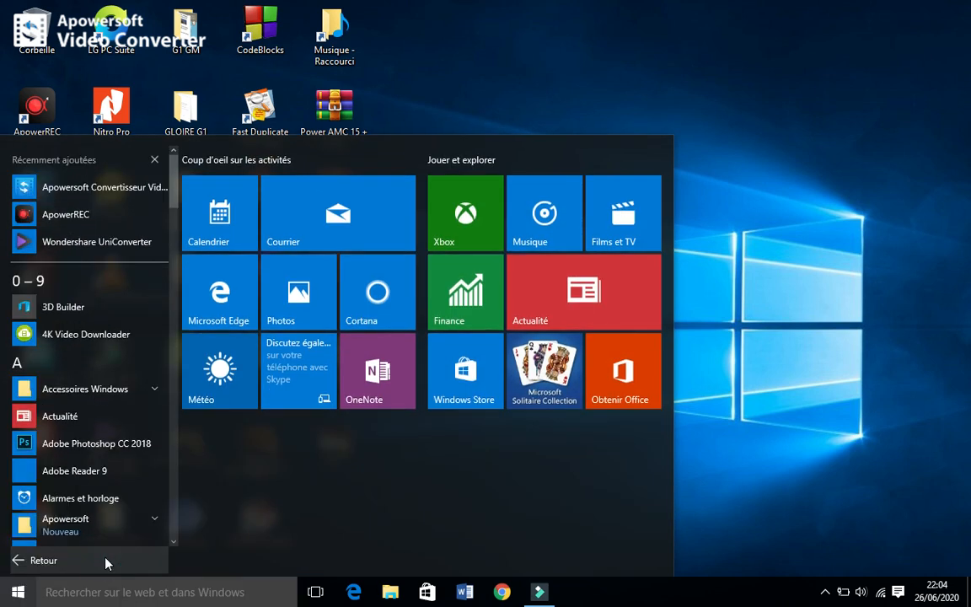
left_click_drag(174, 180, 152, 480)
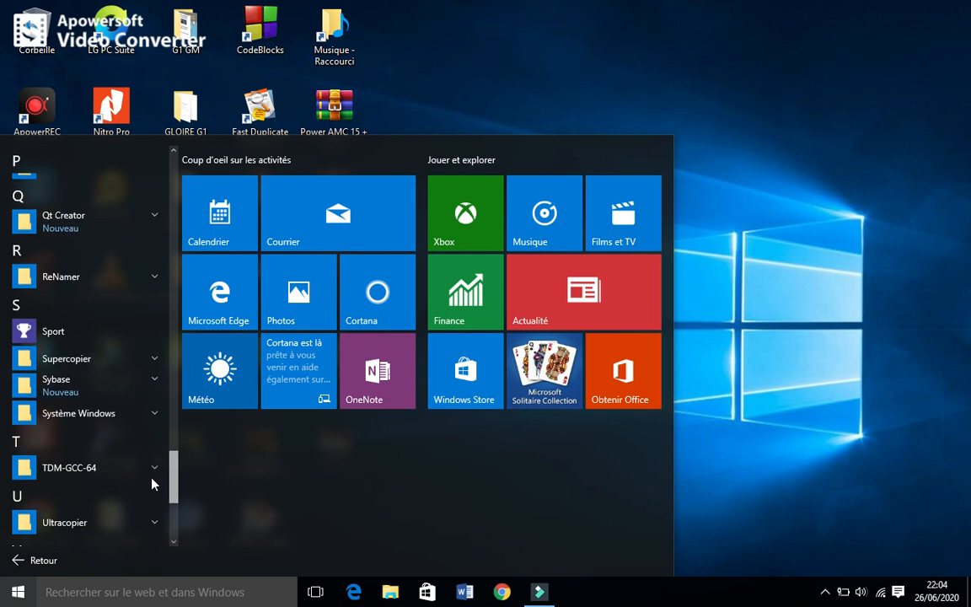
left_click(74, 387)
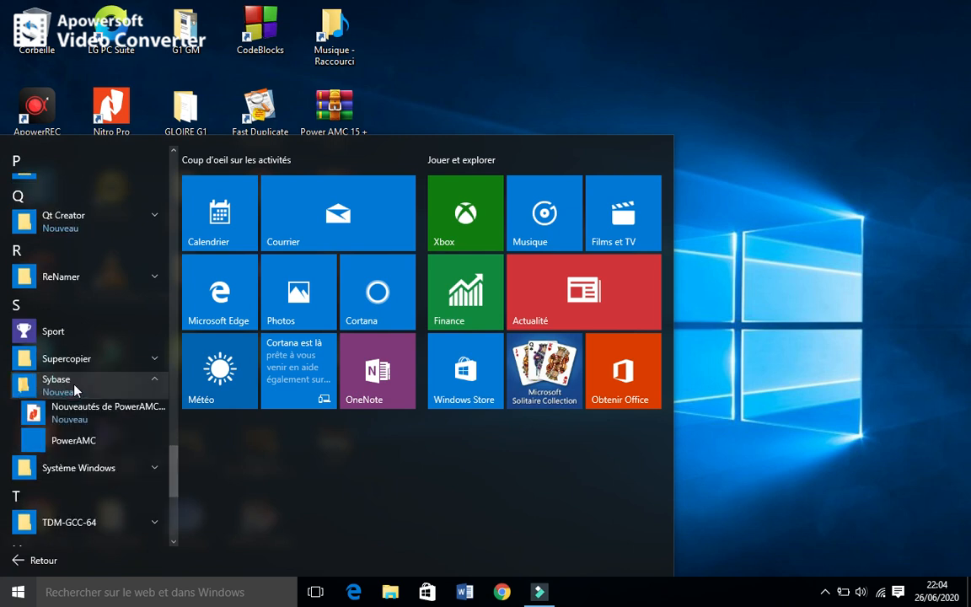
left_click(84, 440)
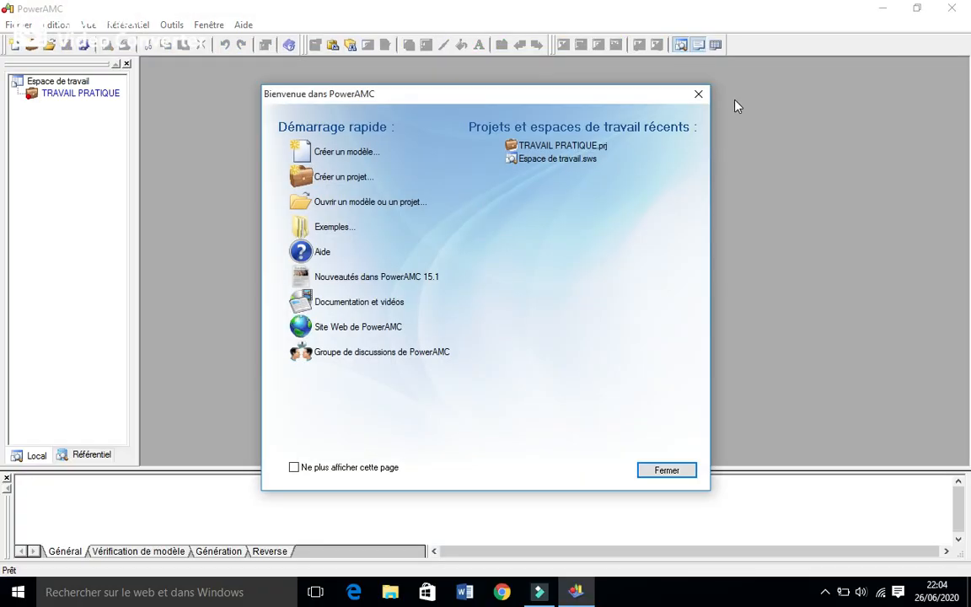
left_click(698, 94)
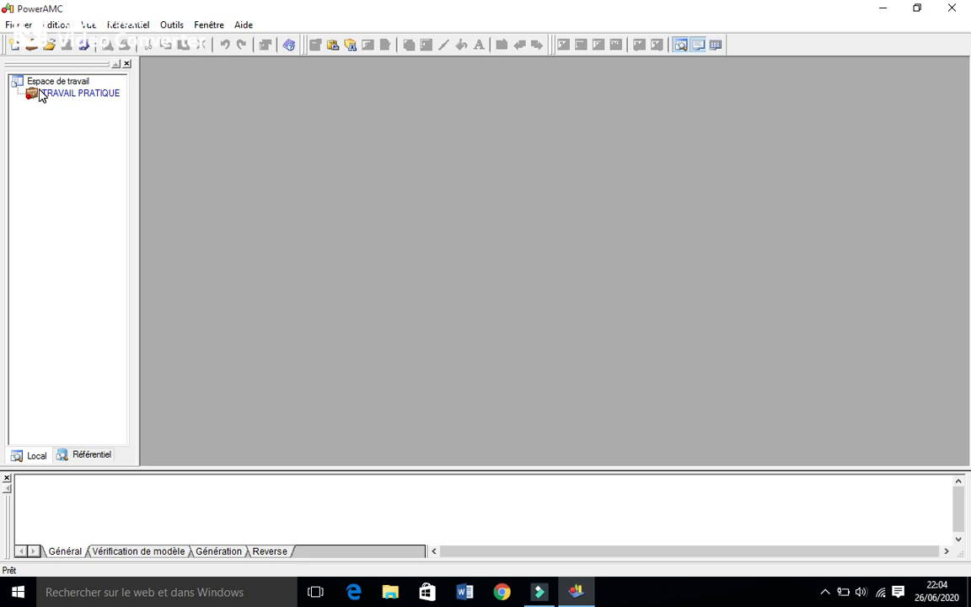
- Delete the TRAVAIL PRATIQUE project from the workspace
left_click(39, 94)
key("Delete")
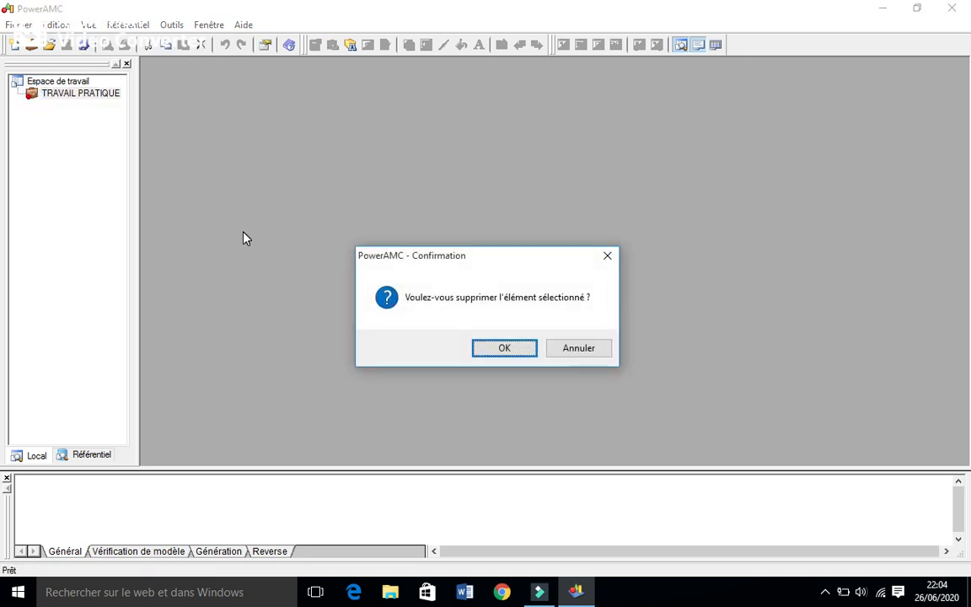
left_click(506, 352)
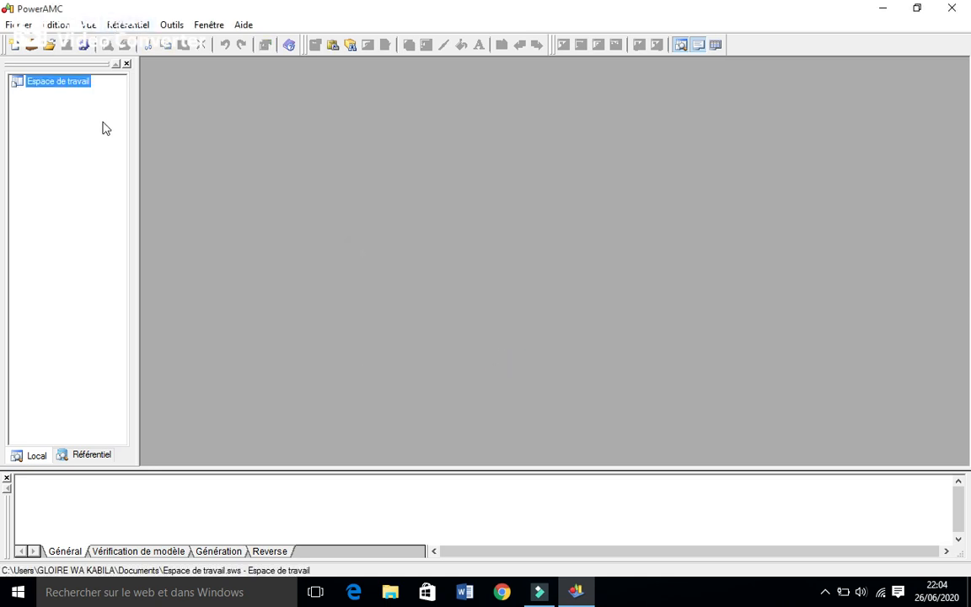
left_click(17, 25)
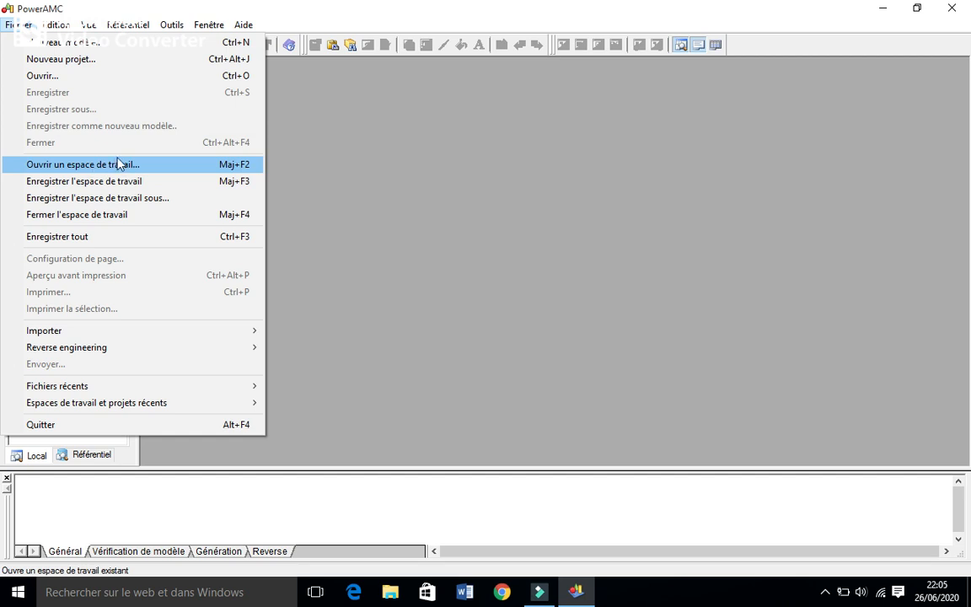
left_click(368, 145)
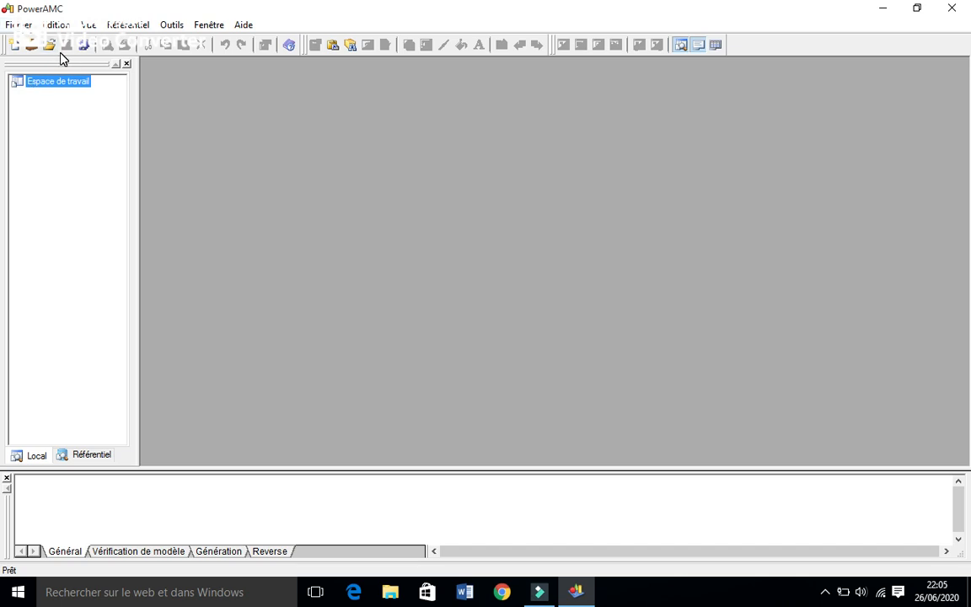
- Start a new empty project and name it Travail
left_click(10, 24)
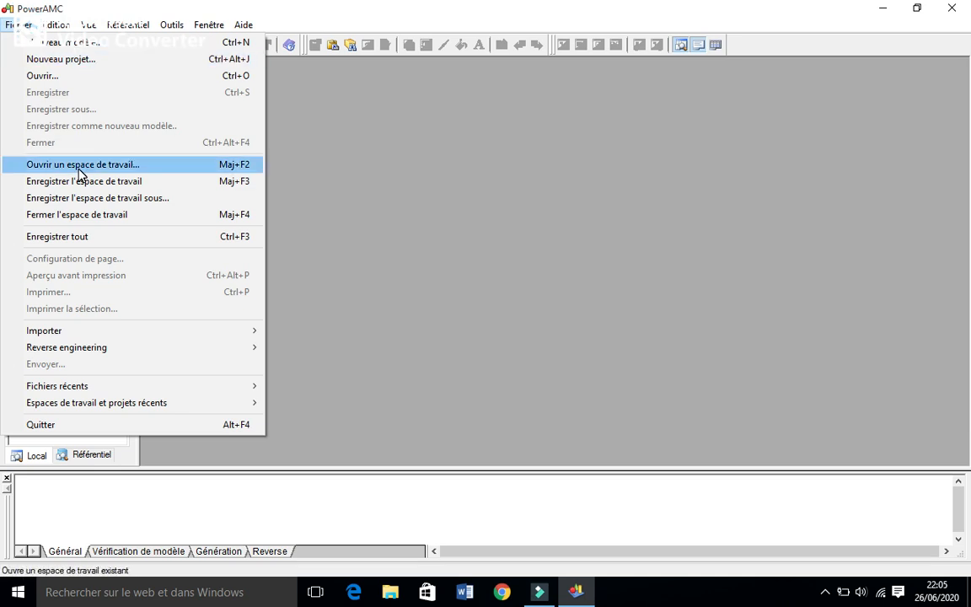
left_click(74, 65)
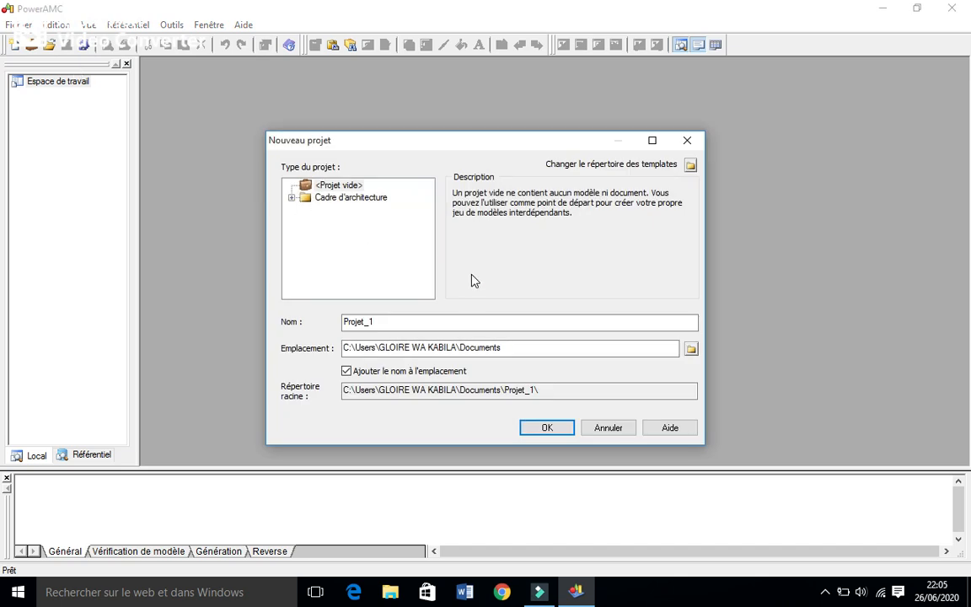
left_click(382, 324)
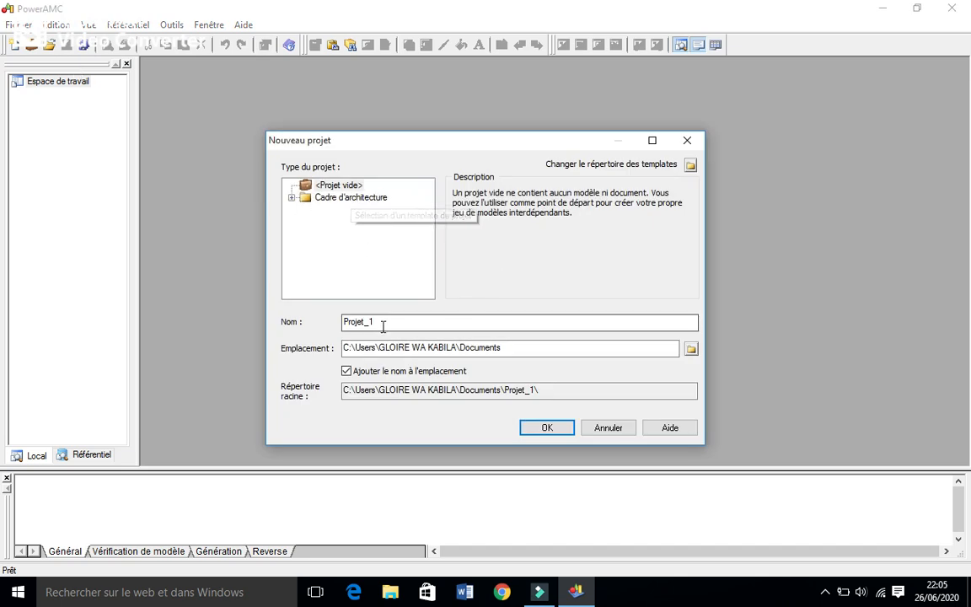
left_click_drag(382, 324, 230, 297)
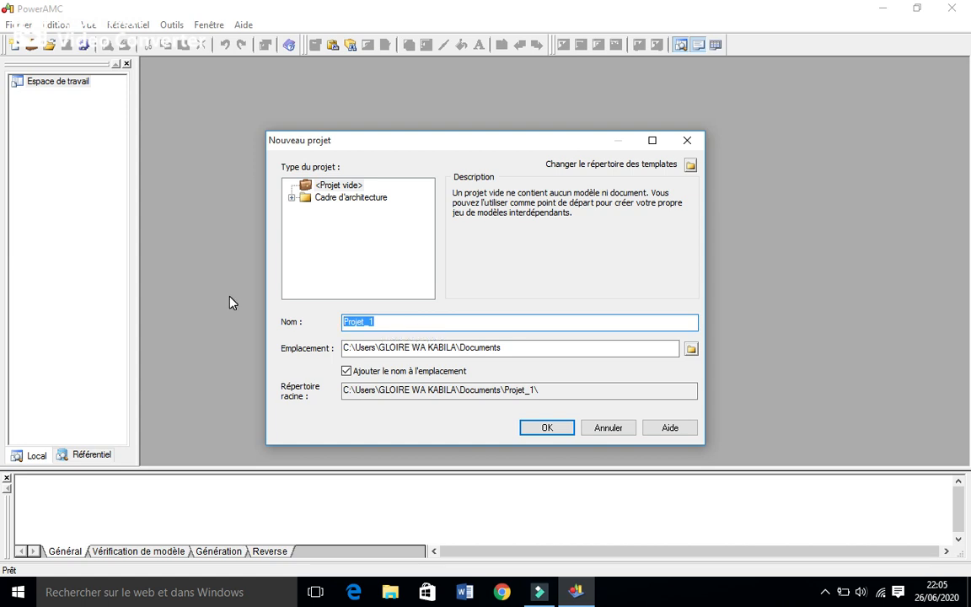
key("BackSpace")
type("tRA")
key("BackSpace")
key("BackSpace")
key("BackSpace")
type("Travail")
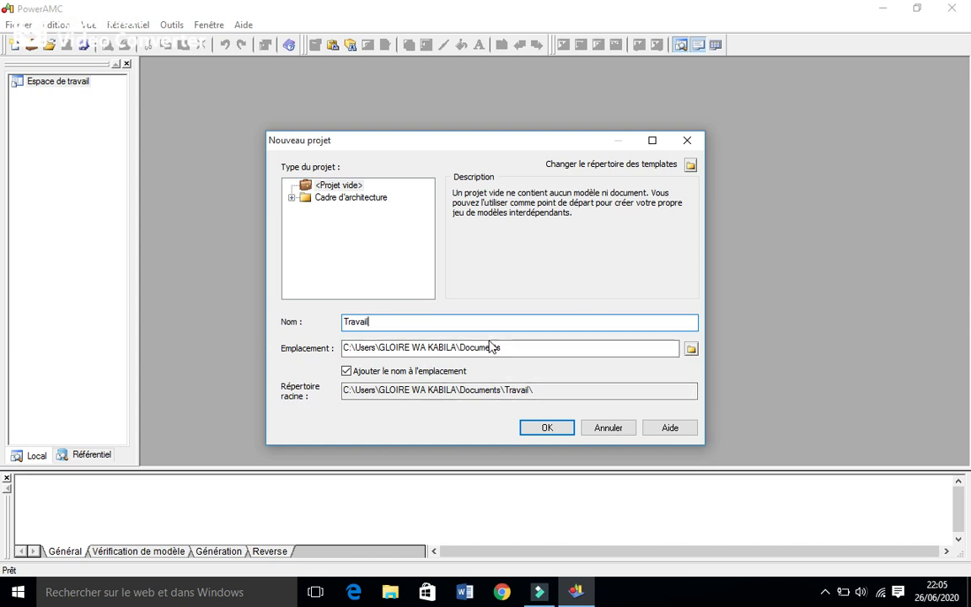
- Browse for the project location and create a new folder named Travail on the Desktop (Bureau)
left_click(692, 349)
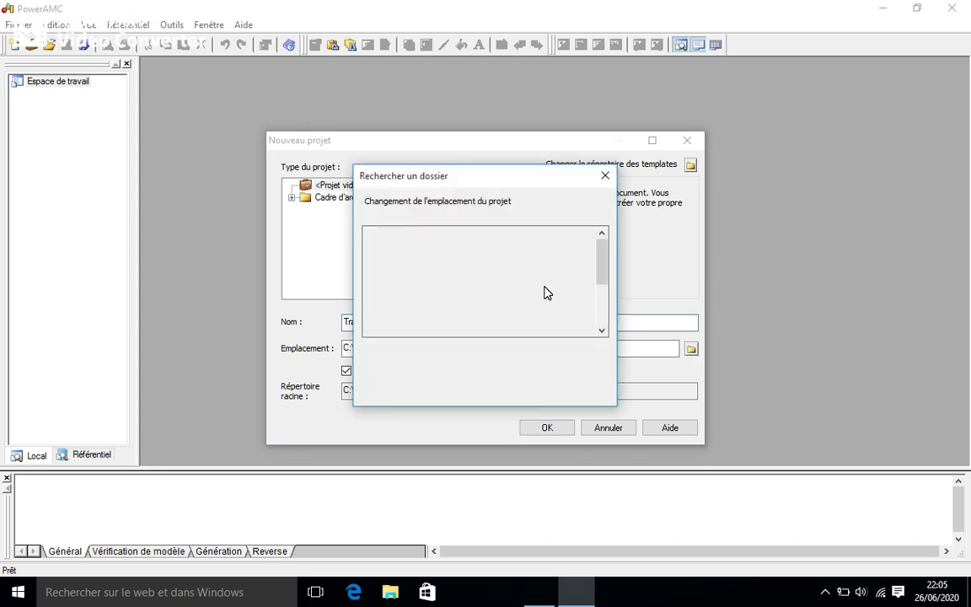
mouse_move(601, 271)
left_mouse_down()
mouse_move(603, 297)
mouse_move(603, 277)
left_mouse_up()
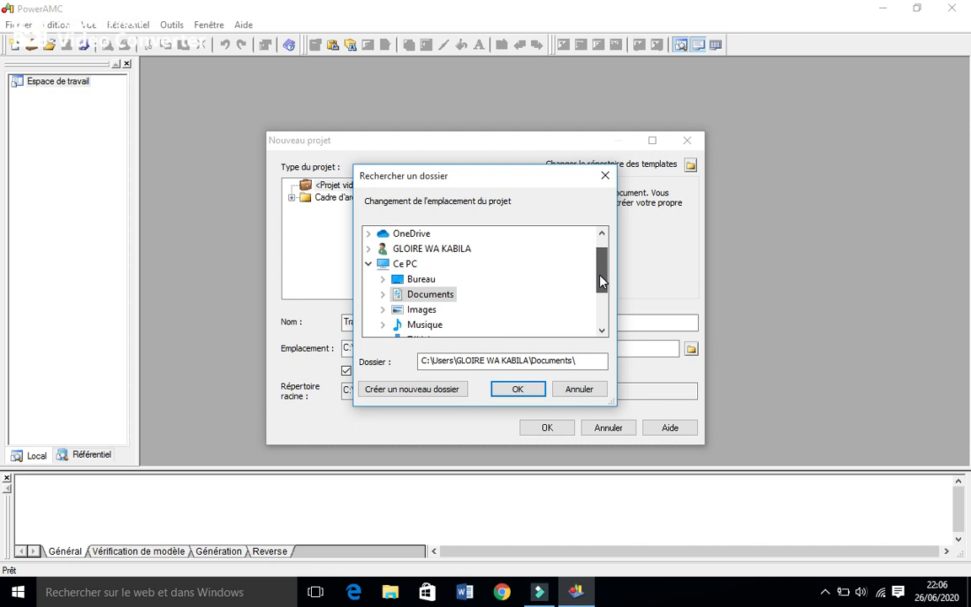
left_click(413, 279)
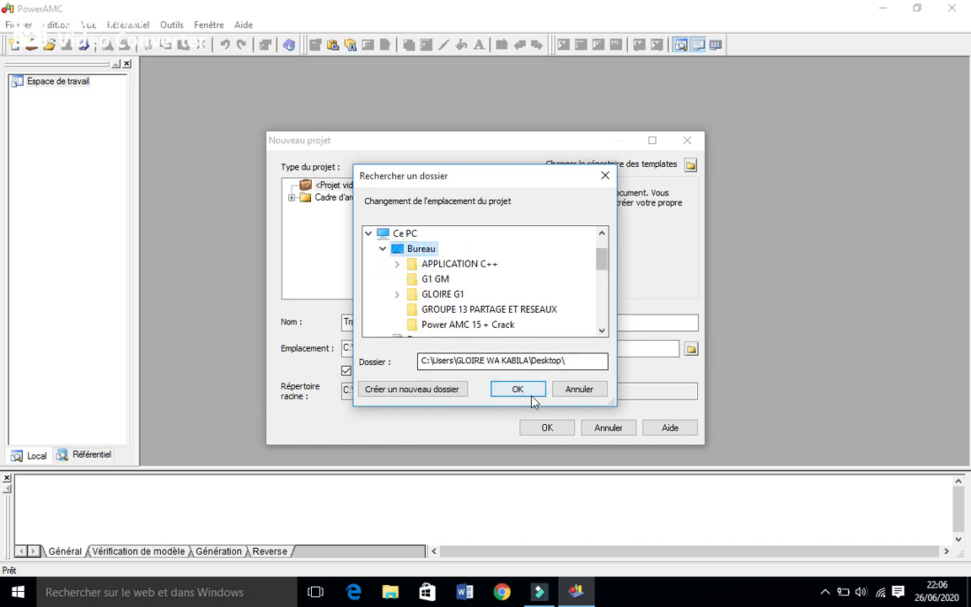
left_click(520, 392)
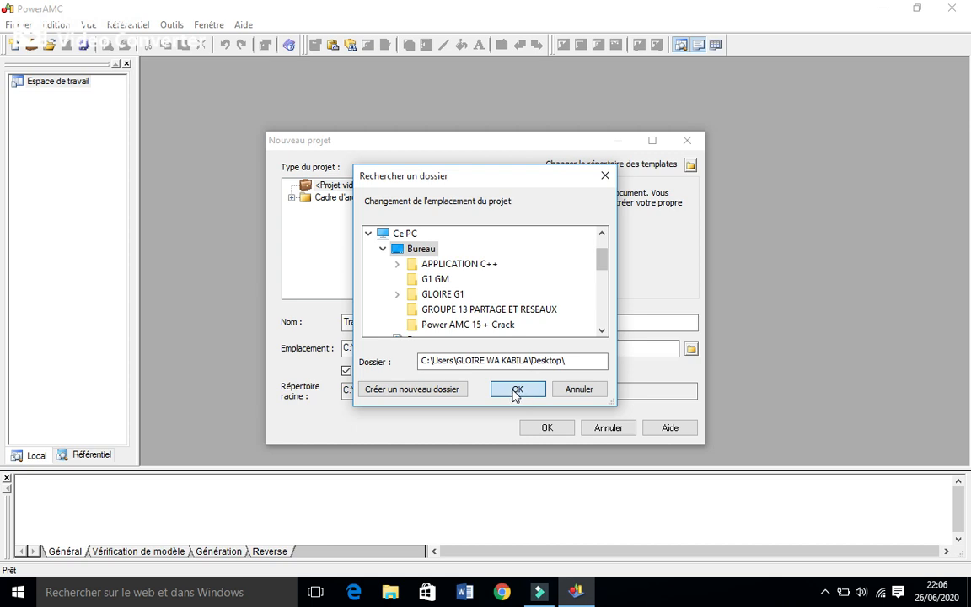
left_click(412, 392)
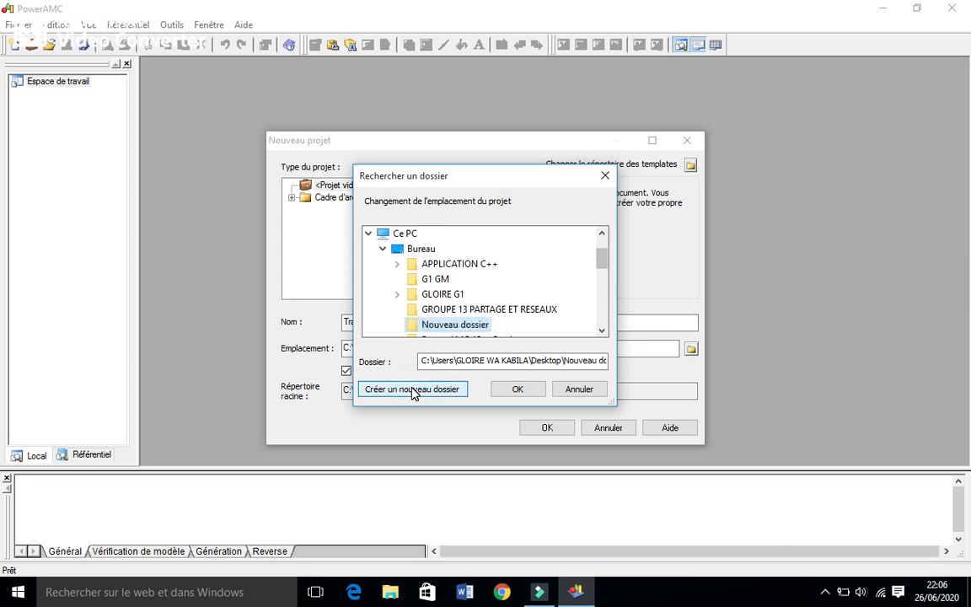
left_click(450, 325)
right_click(450, 325)
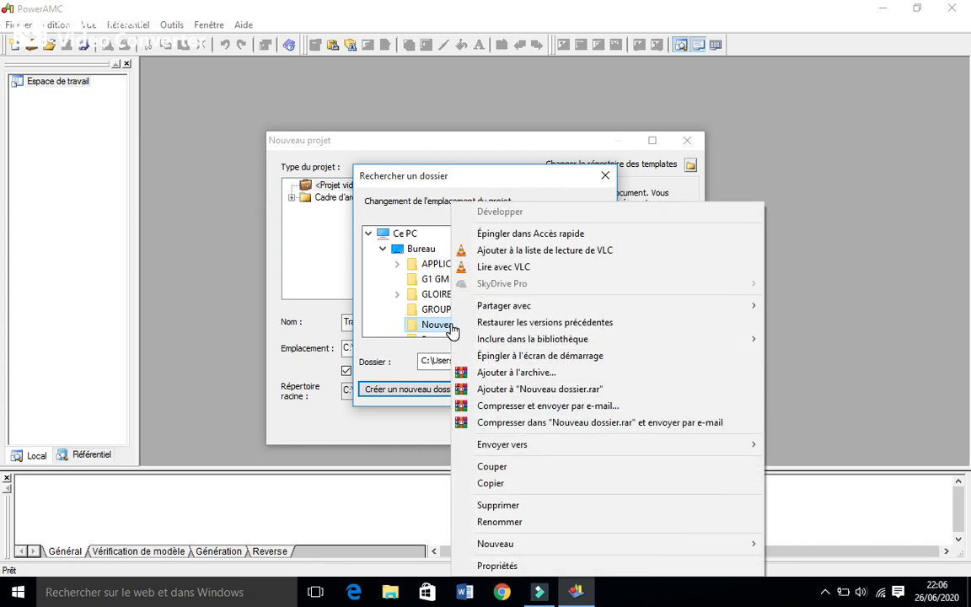
left_click(514, 522)
type("T")
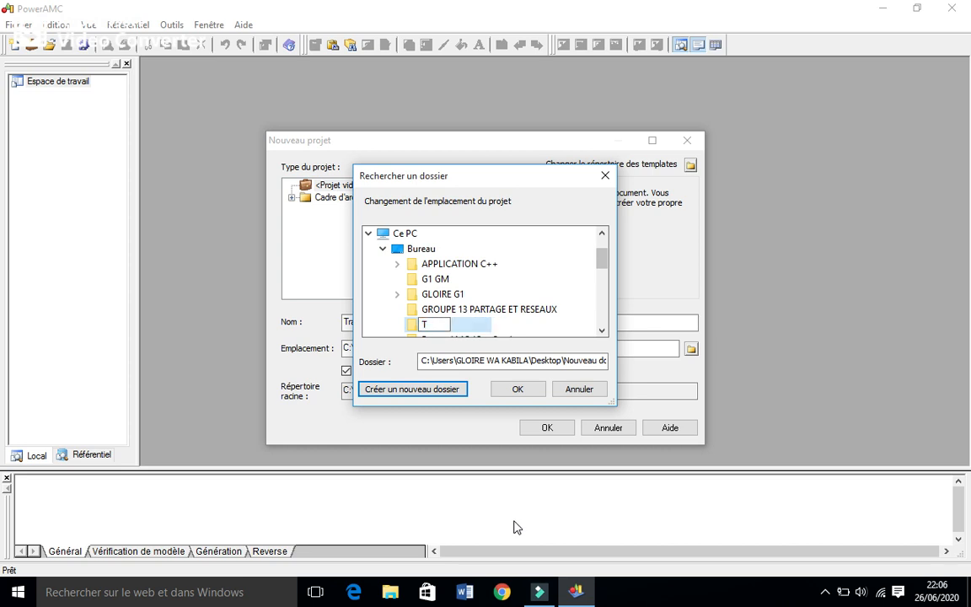
type("ravail")
left_click(410, 329)
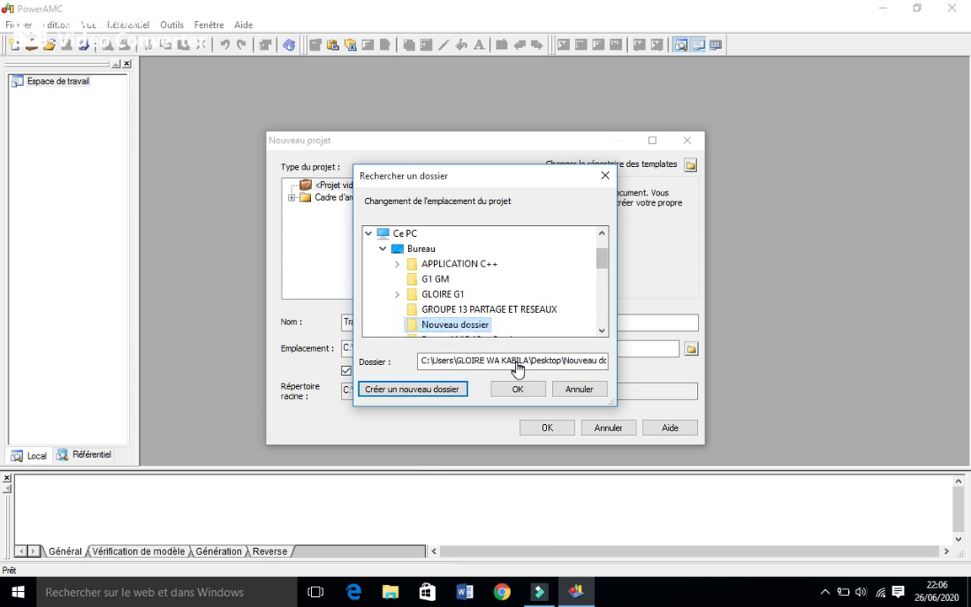
left_click(521, 390)
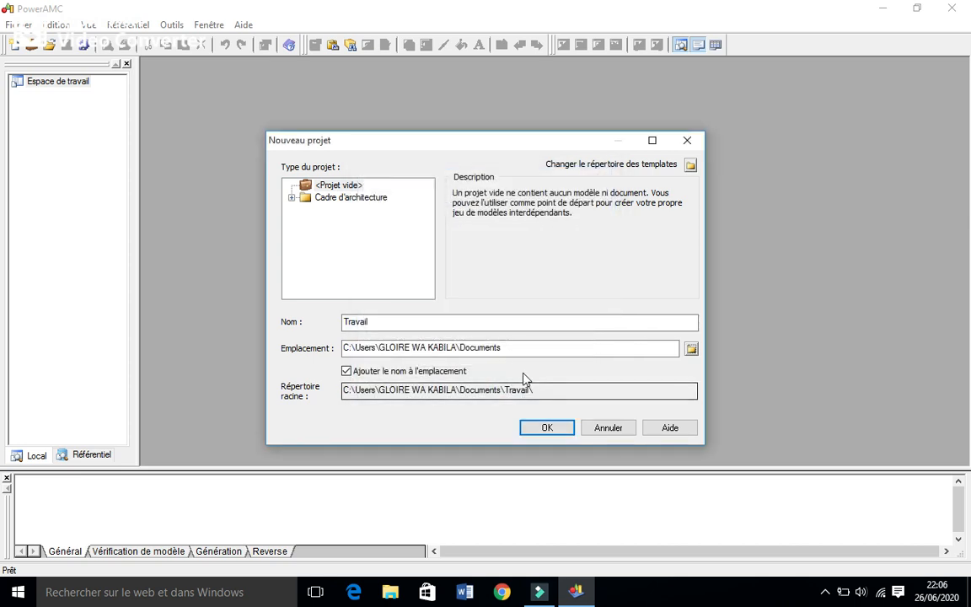
- Set the project location to the Travail folder on the Desktop
left_click(525, 347)
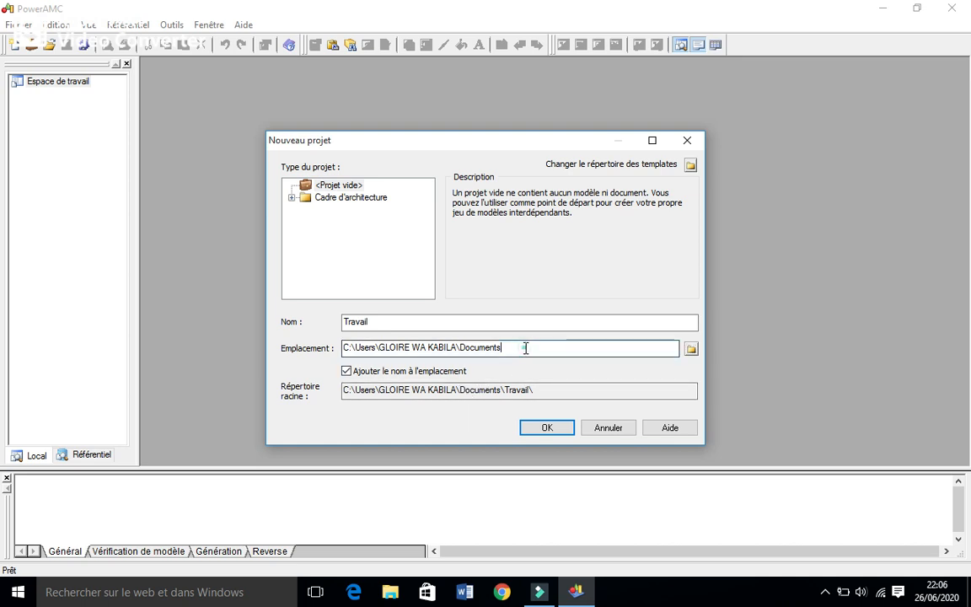
left_click(692, 348)
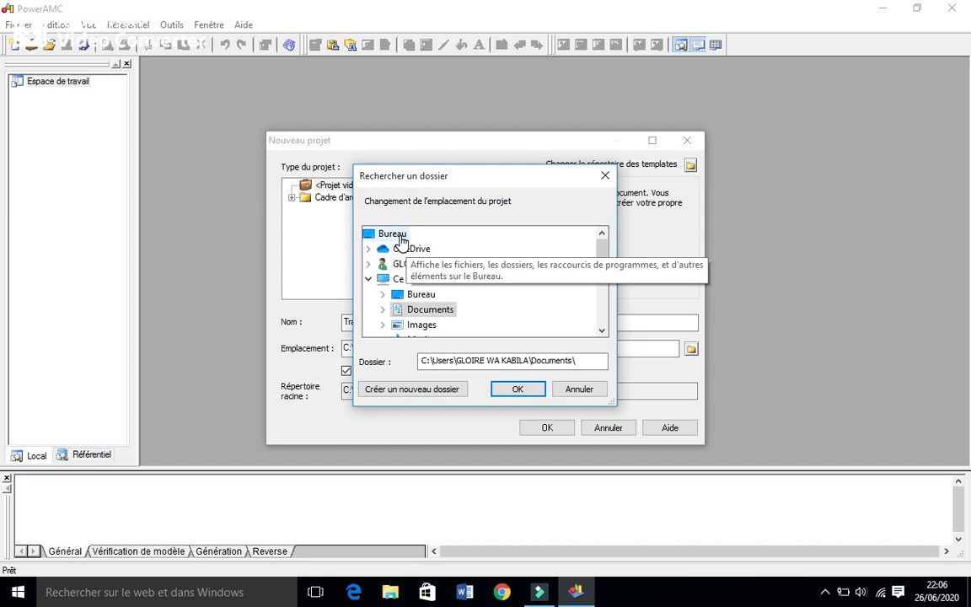
left_click(401, 239)
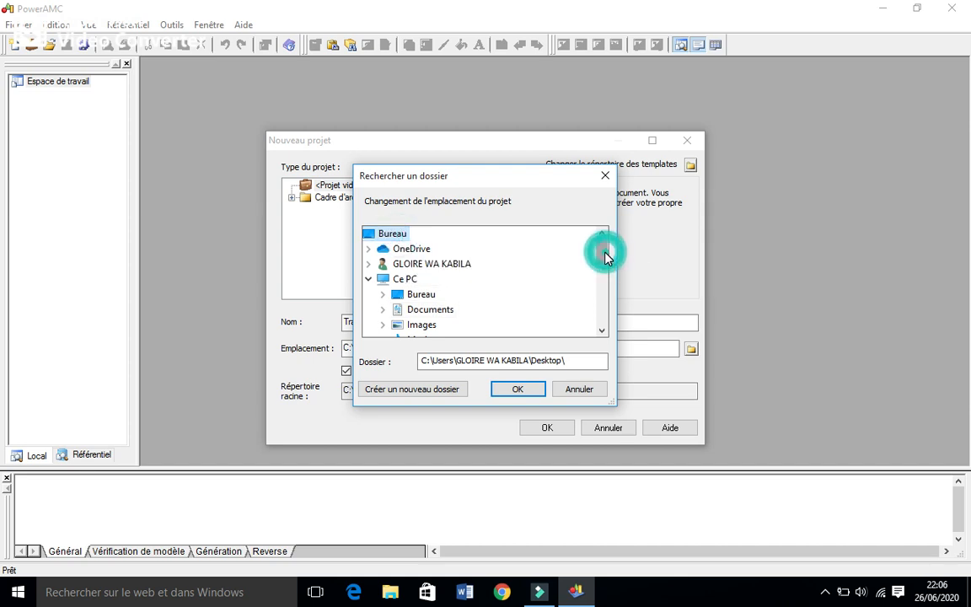
double_click(405, 295)
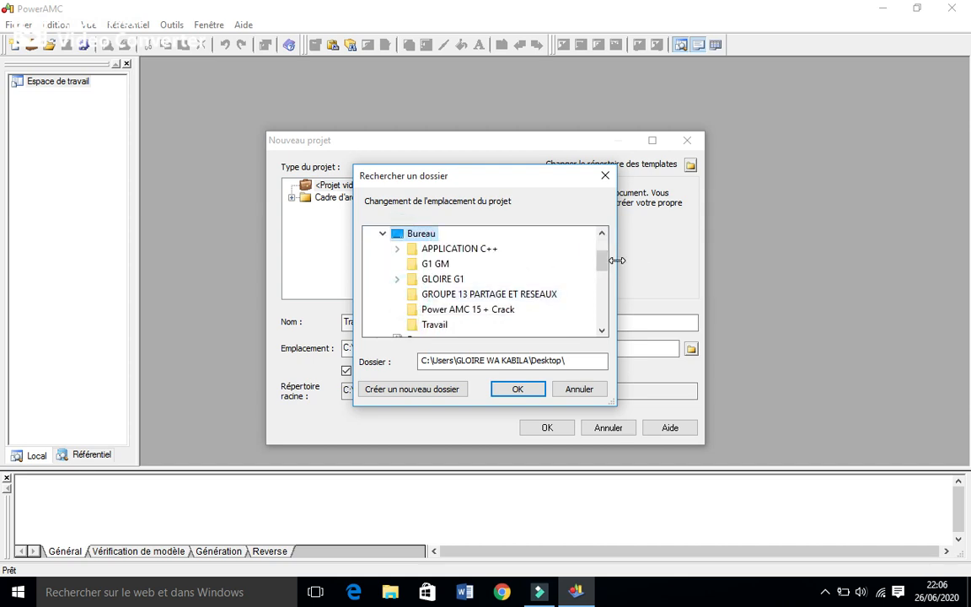
left_click(425, 325)
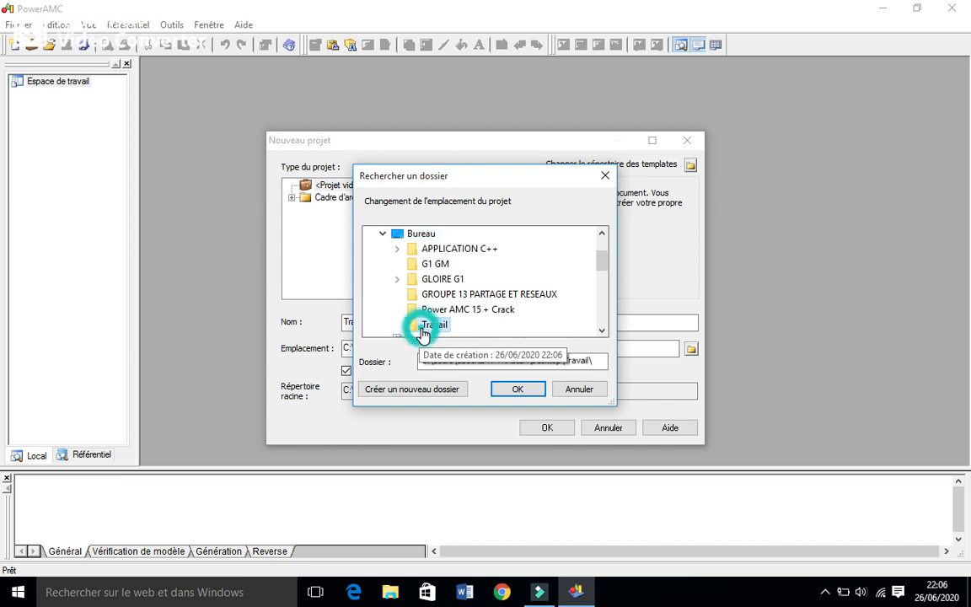
left_click(519, 391)
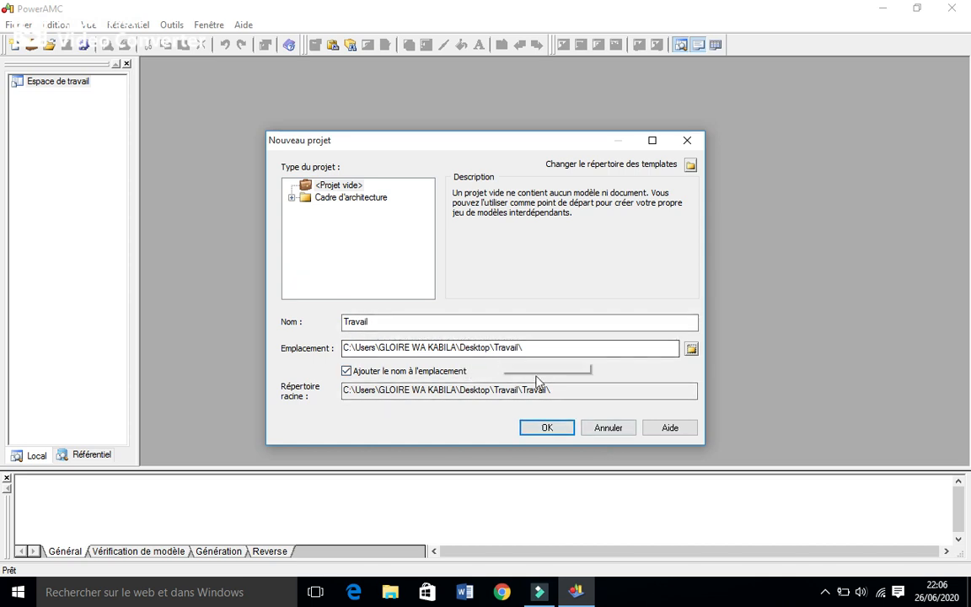
- Change the project location to the Desktop (Bureau) itself, keeping the project name appended to the path
left_click(356, 321)
left_click(482, 347)
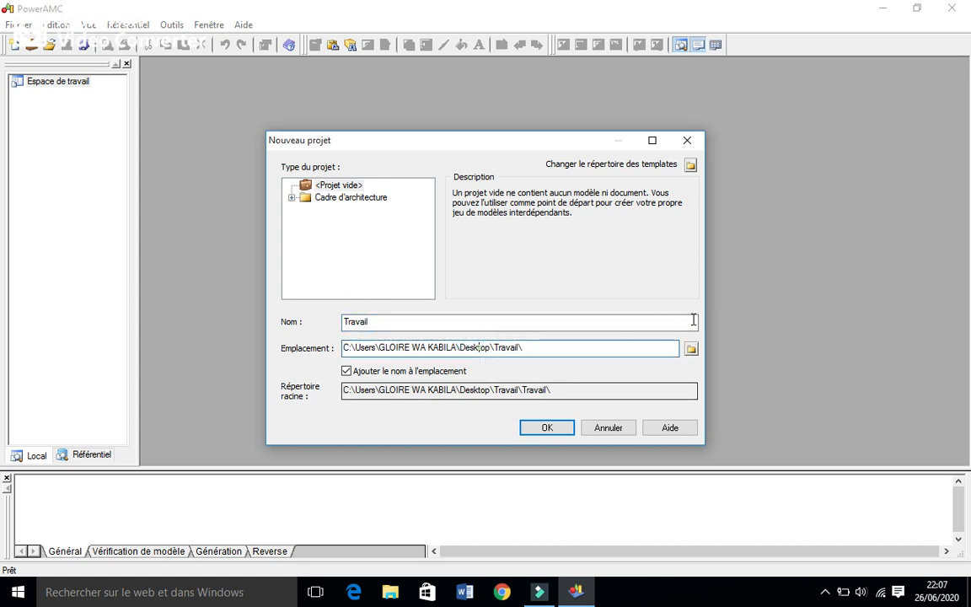
left_click(690, 349)
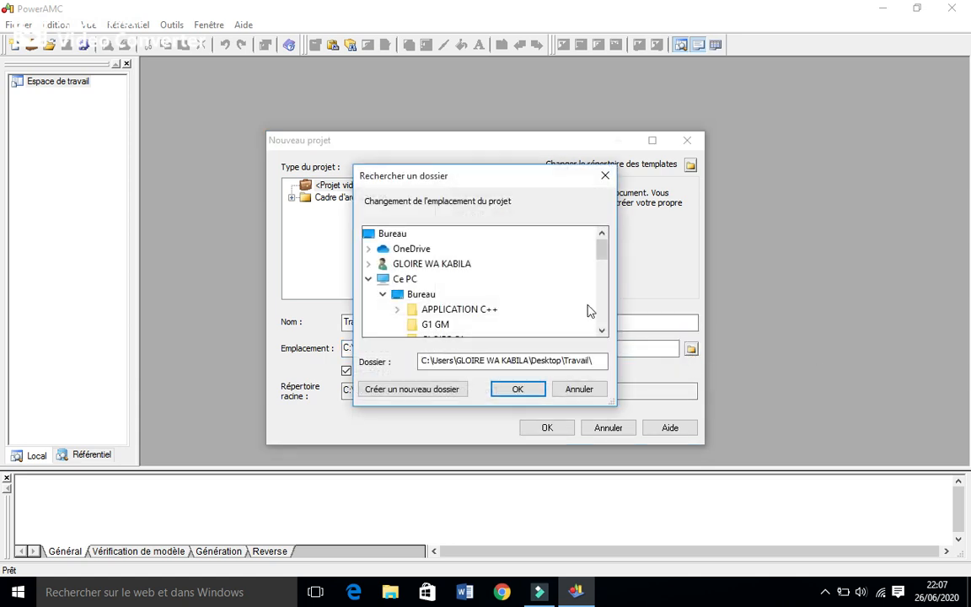
left_click(426, 297)
left_click(517, 391)
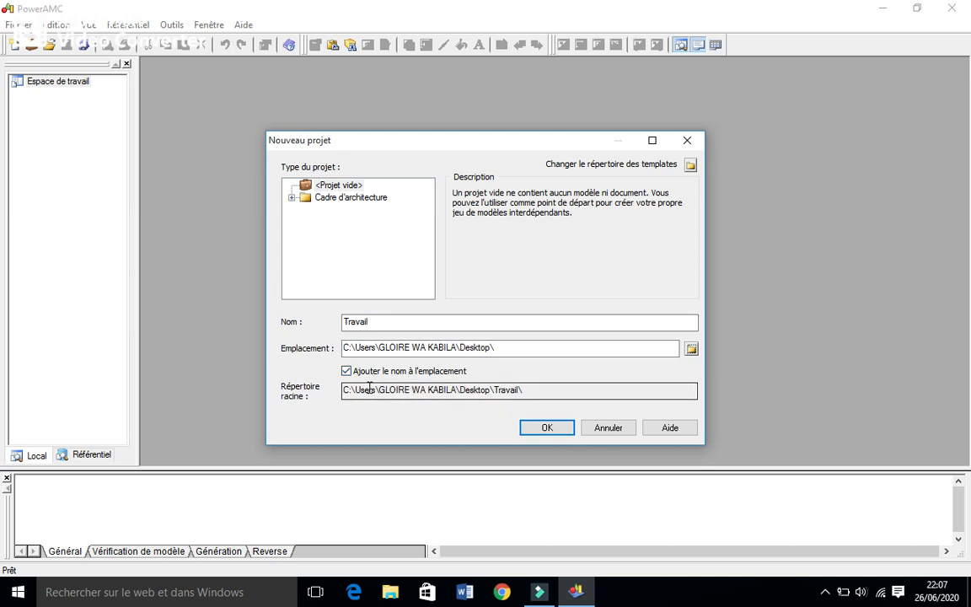
left_click(490, 389)
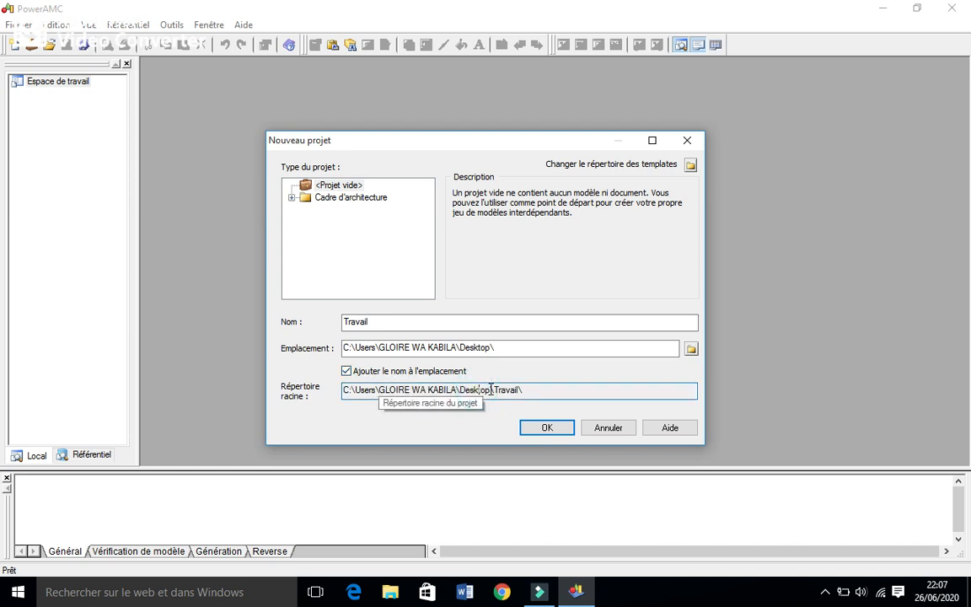
- Check that the root directory ends with the Travail folder and create the project
left_click(510, 387)
left_click_drag(526, 387, 500, 386)
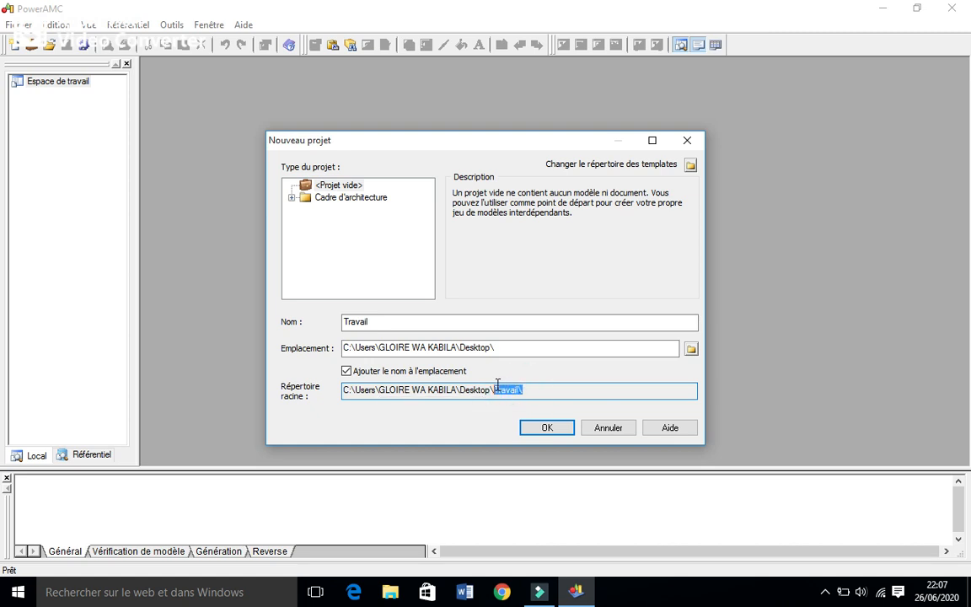
left_click(548, 427)
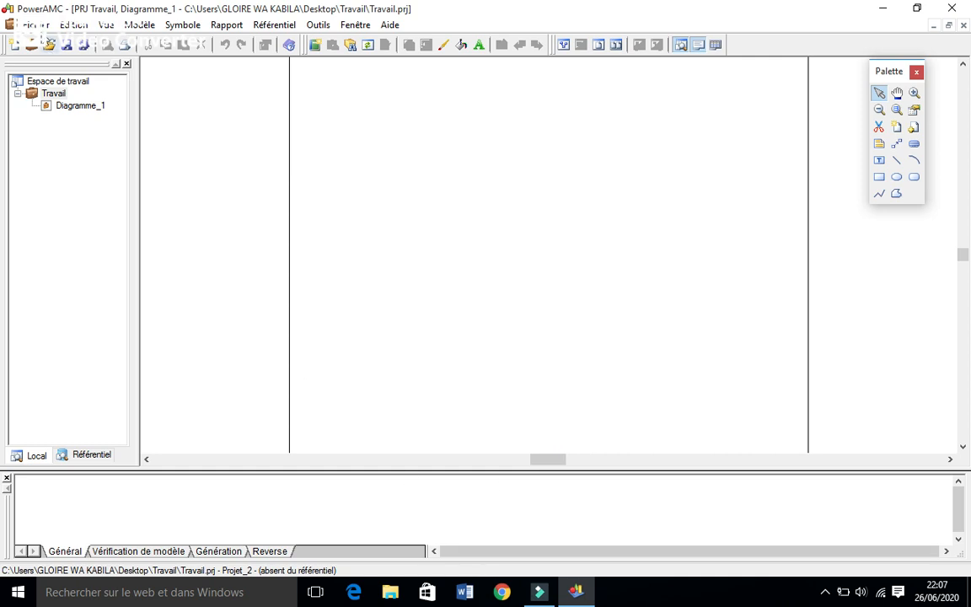
- Start a new model and examine the elements offered under Métiers, Information, Application, Technologie and Exigences et planification
left_click(32, 24)
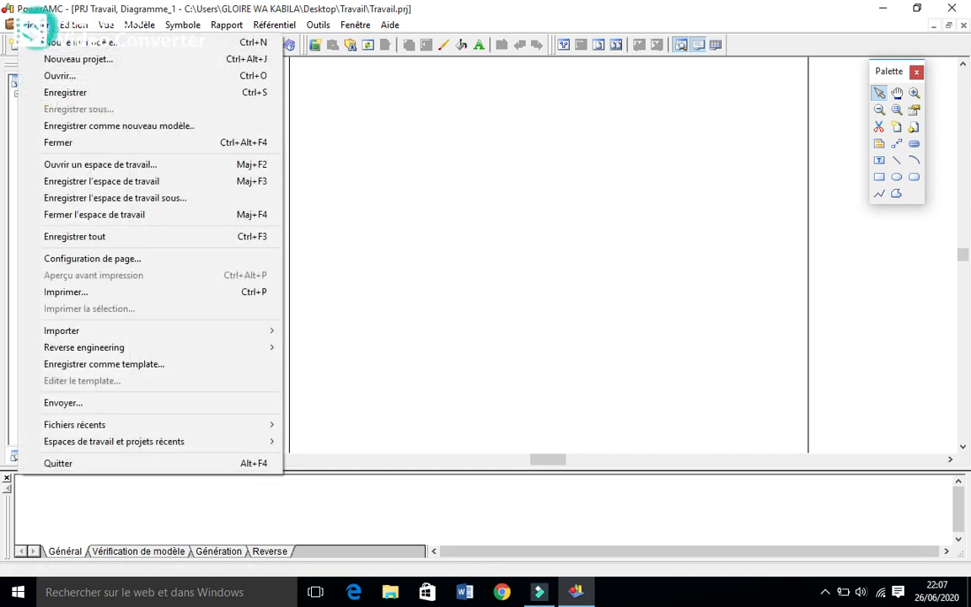
left_click(86, 49)
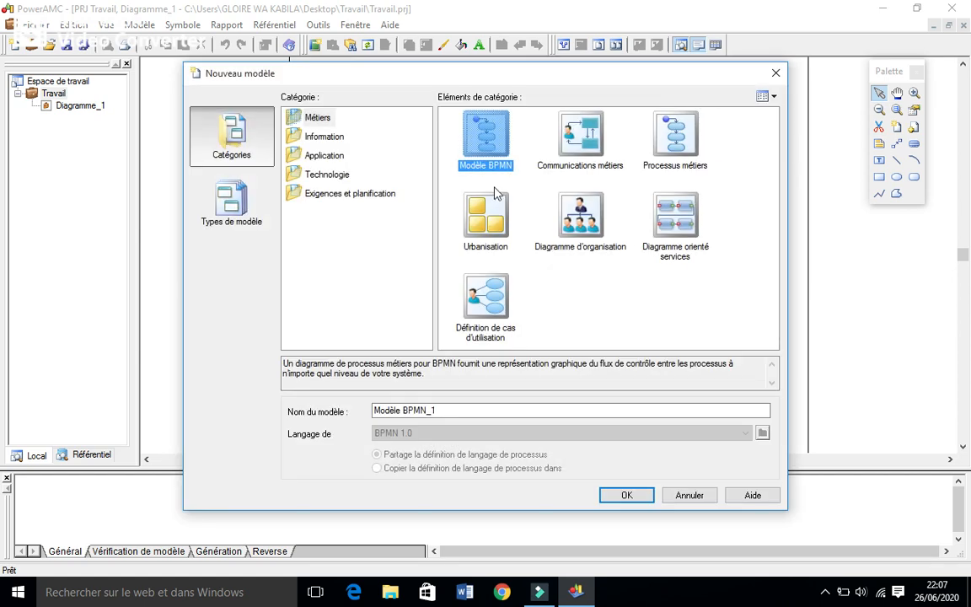
left_click(315, 120)
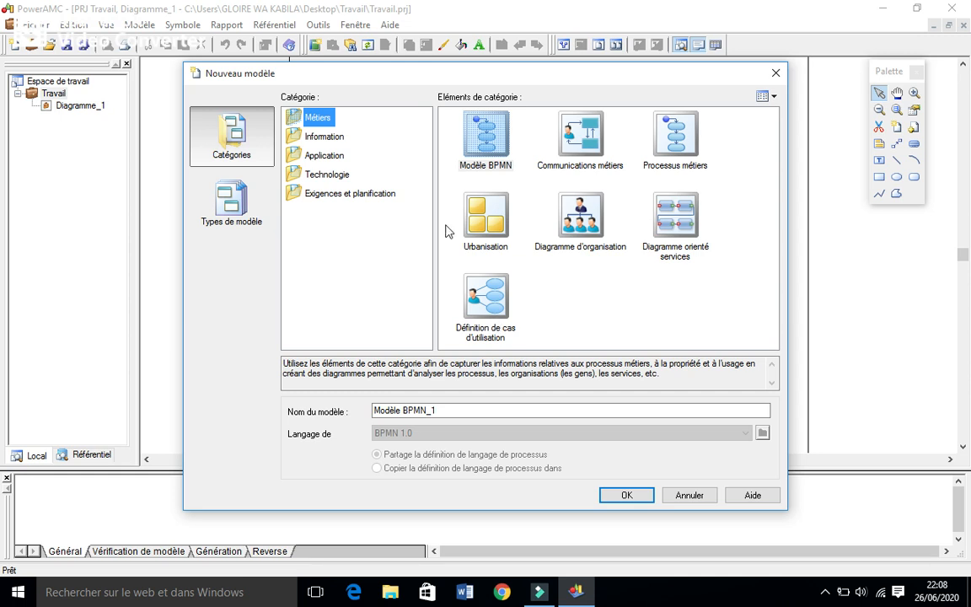
left_click_drag(416, 83, 418, 70)
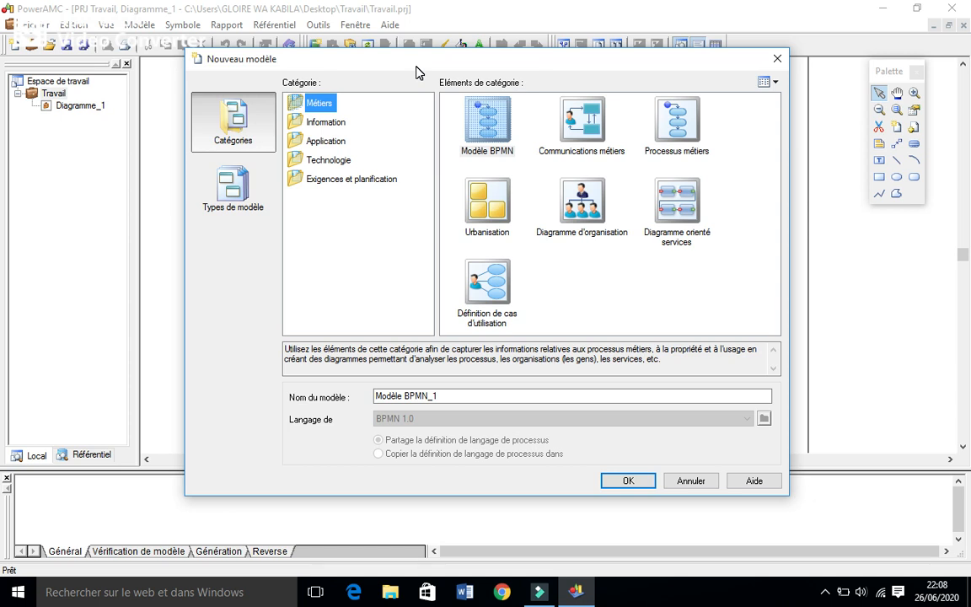
left_click(317, 123)
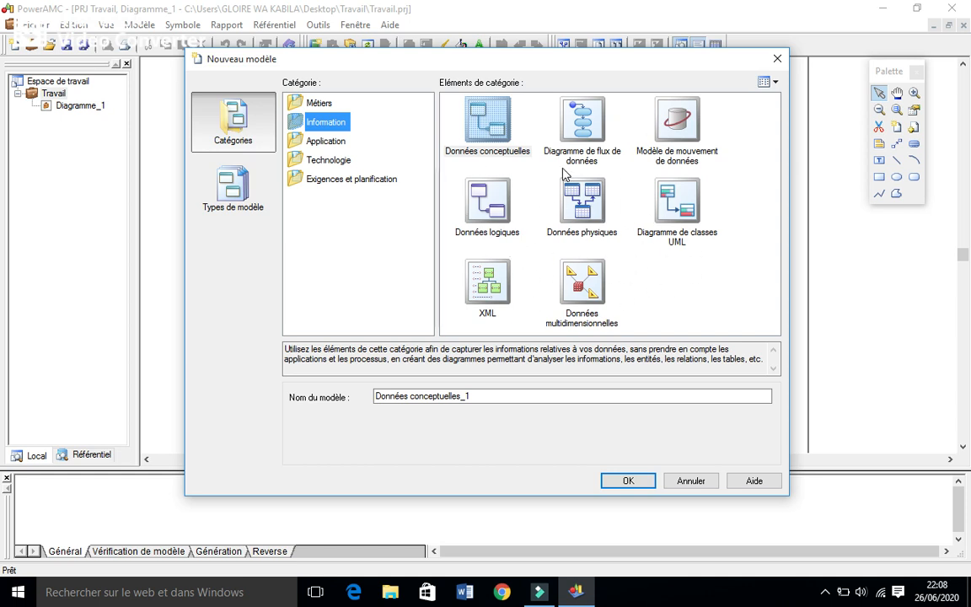
left_click(321, 143)
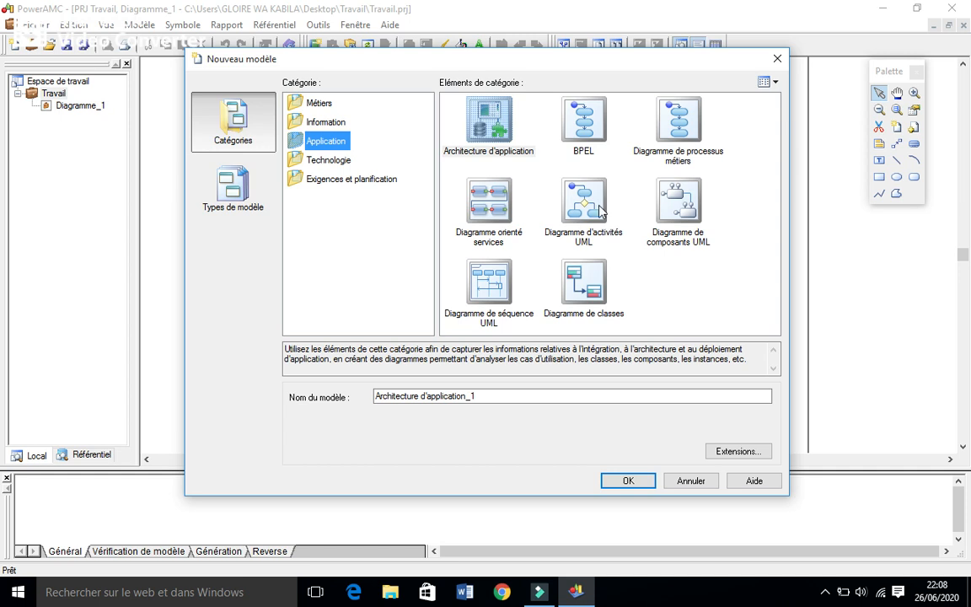
left_click(297, 158)
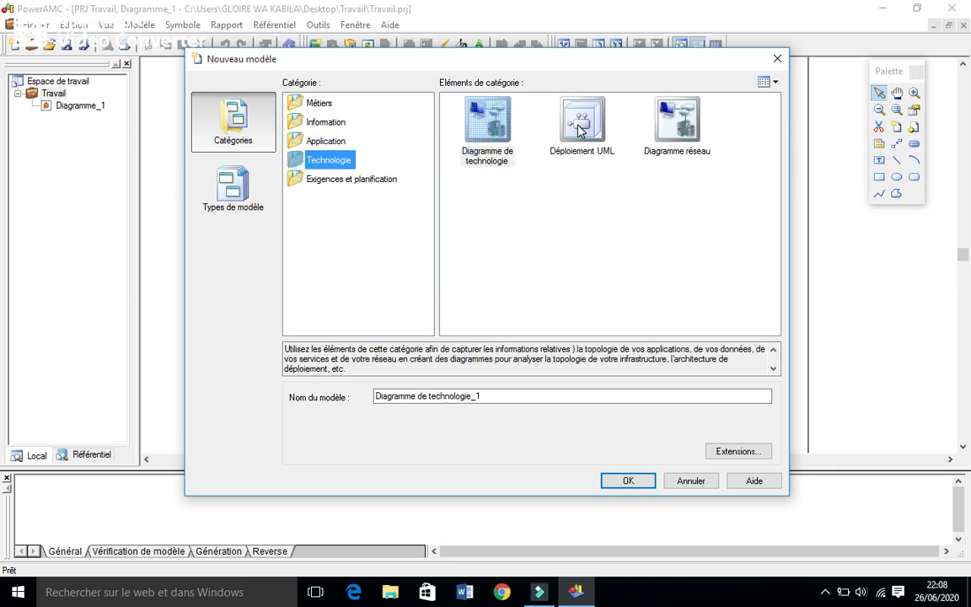
left_click(325, 179)
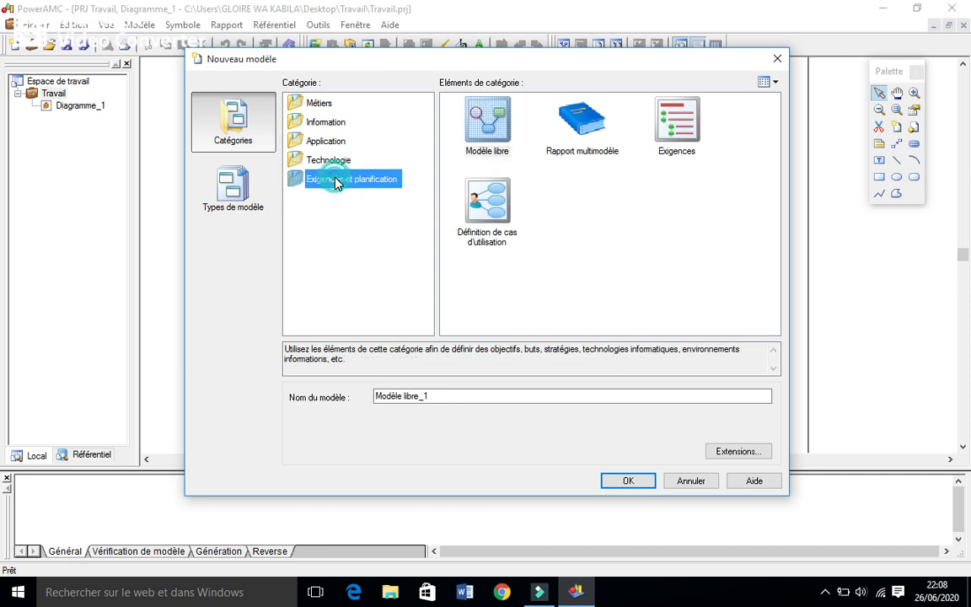
- Examine the diagrams offered for the Traitements Merise, Logique de Données and Orienté Objet model types, and close without creating a model
left_click(244, 204)
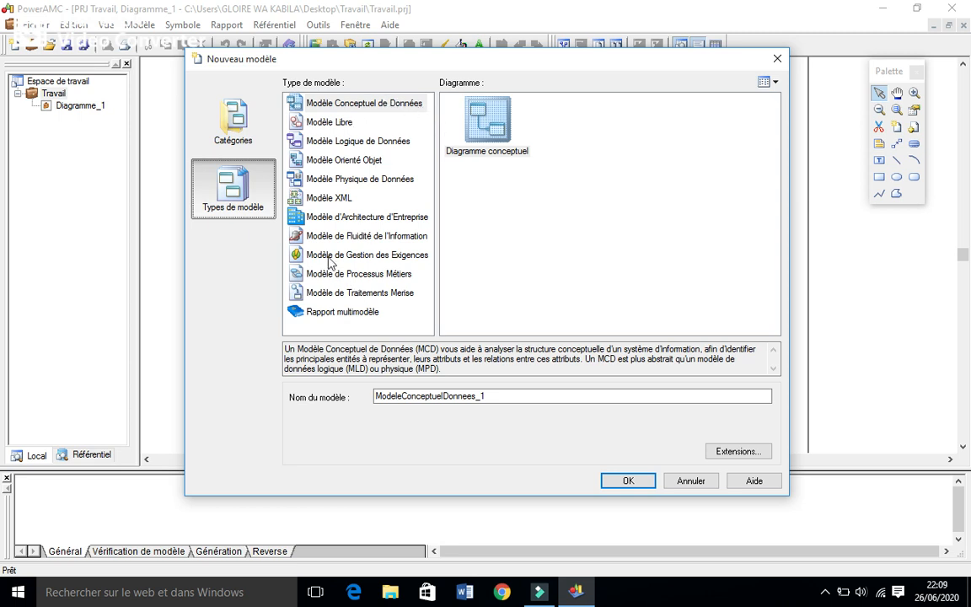
left_click(360, 294)
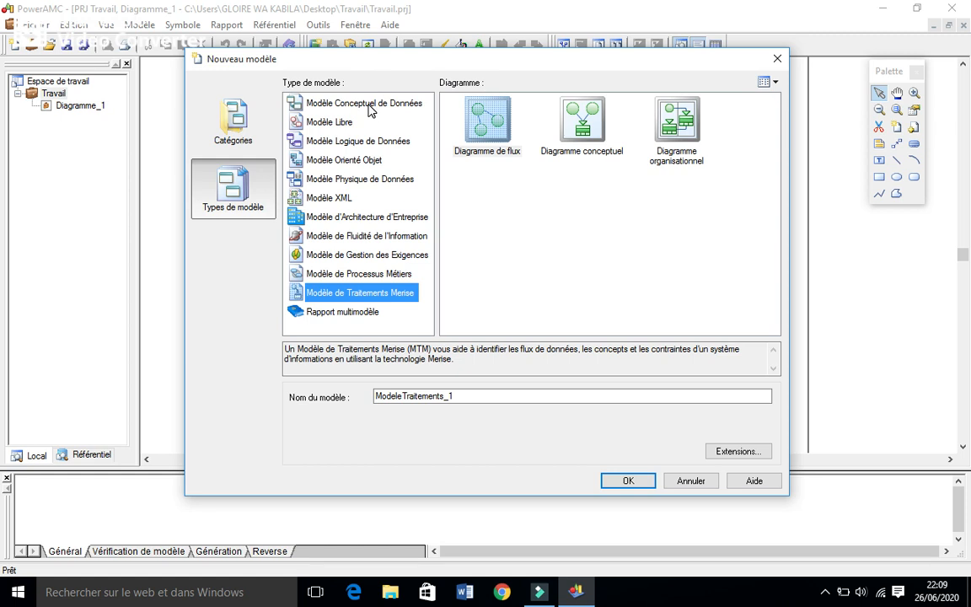
left_click(354, 143)
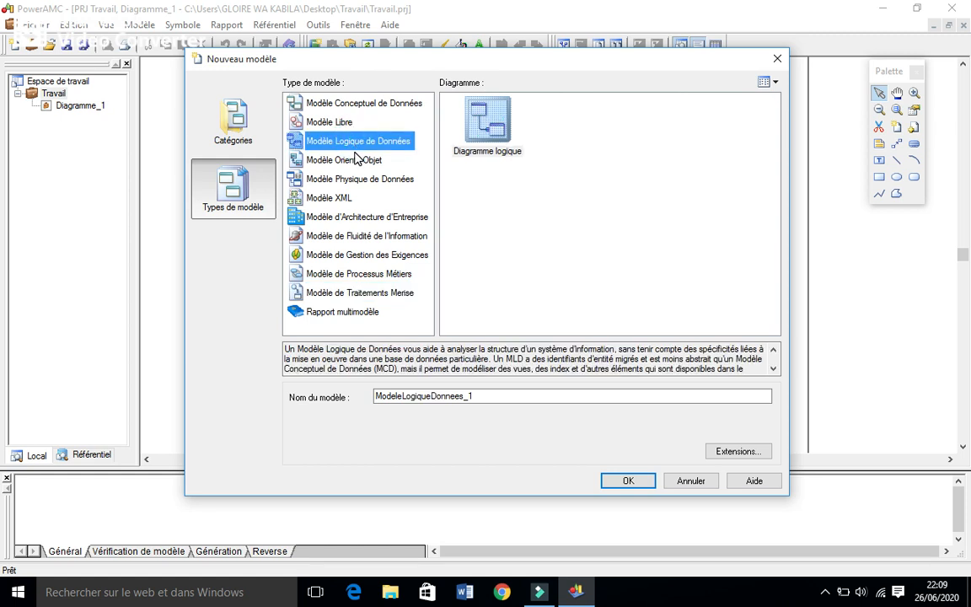
left_click(355, 160)
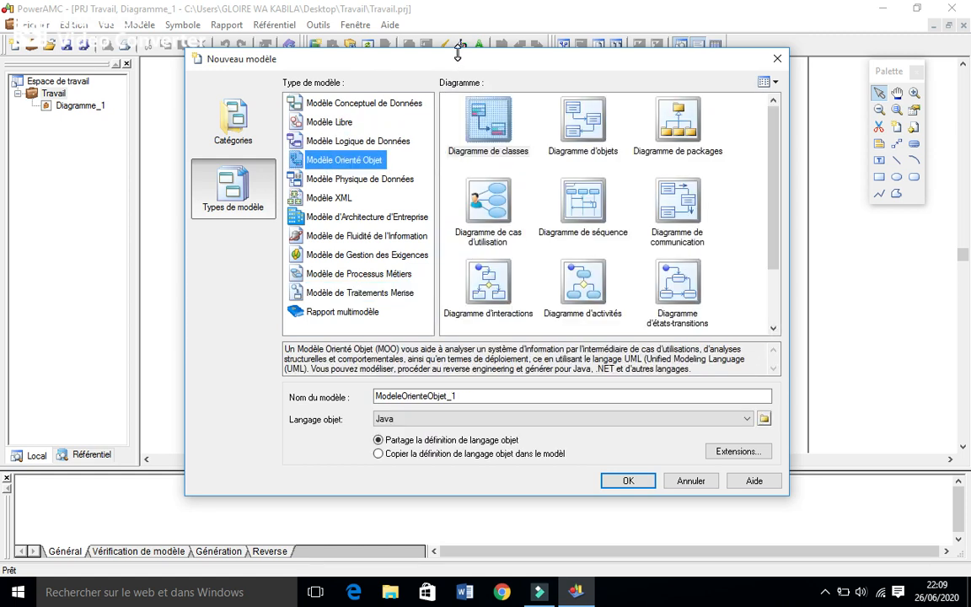
left_click(777, 59)
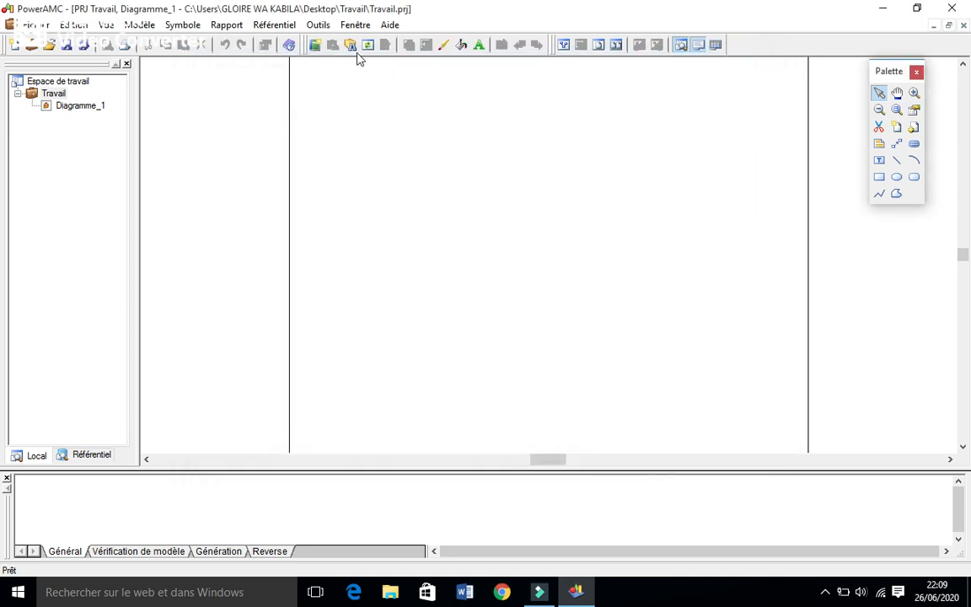
- Select Diagramme_1 in the Travail project and move the floating tool palette slightly lower beside the diagram
left_click(74, 107)
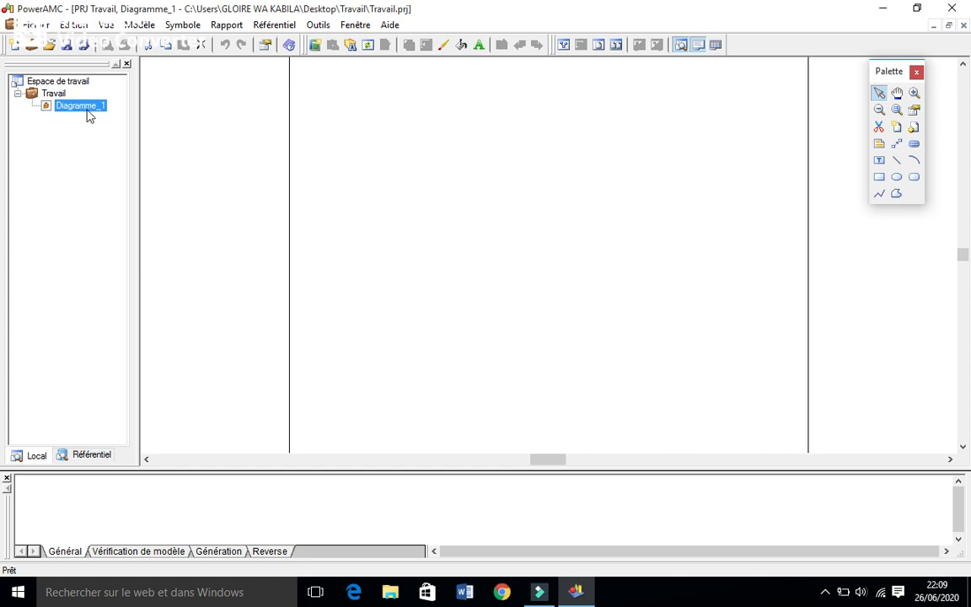
left_click_drag(892, 71, 887, 99)
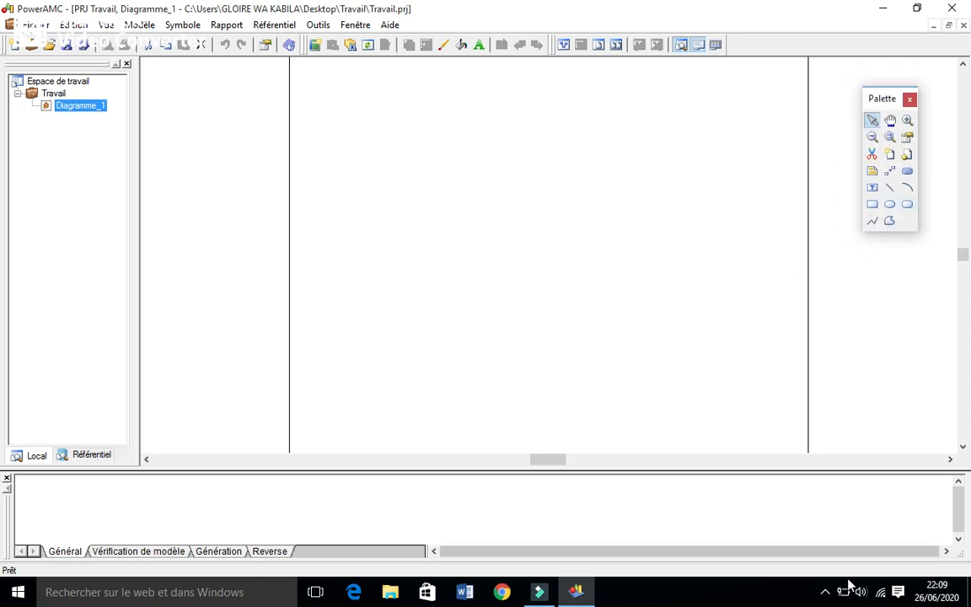
mouse_move(883, 98)
left_mouse_down()
mouse_move(878, 91)
mouse_move(880, 112)
left_mouse_up()
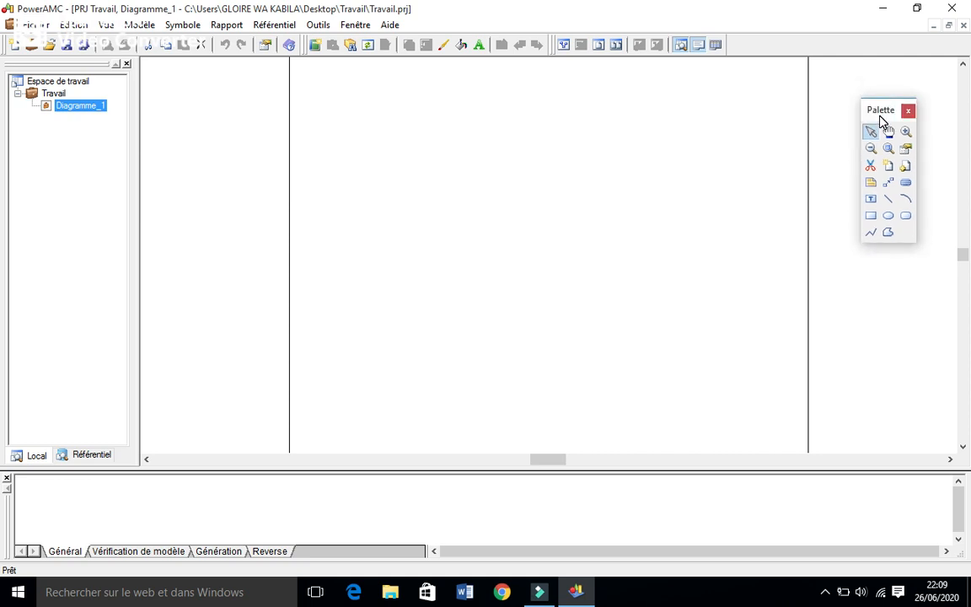
- Place a new Métiers model of type Diagramme d'organisation near the top of the diagram and name it Organigramme
left_click(888, 167)
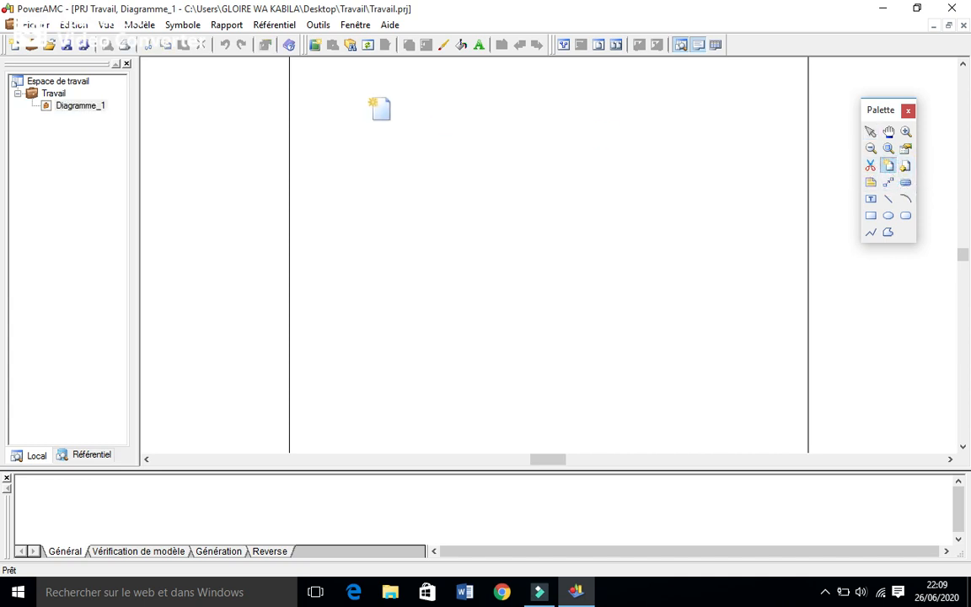
left_click(528, 133)
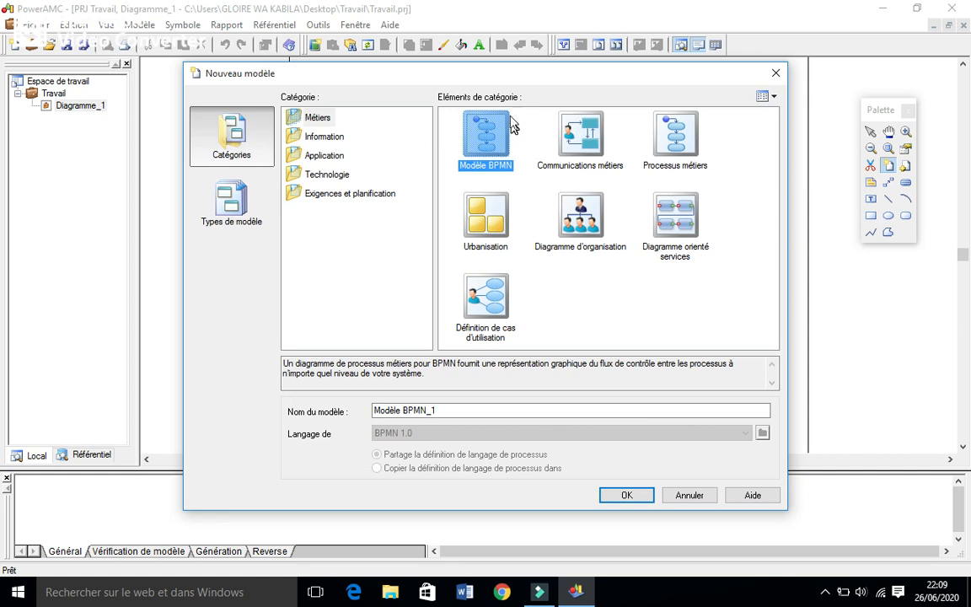
left_click_drag(496, 76, 493, 95)
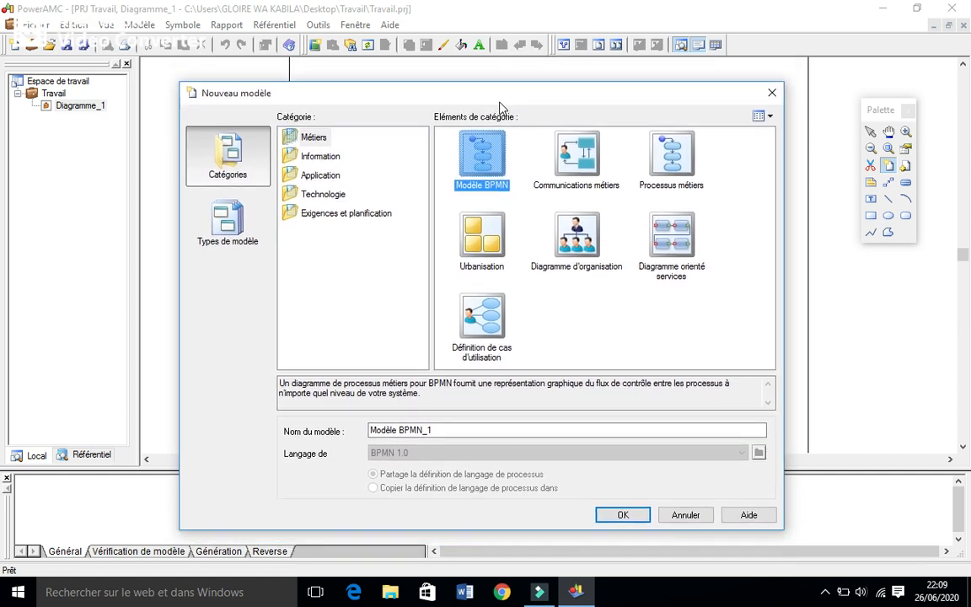
left_click(577, 235)
left_click_drag(485, 430, 82, 375)
type("Organigramm")
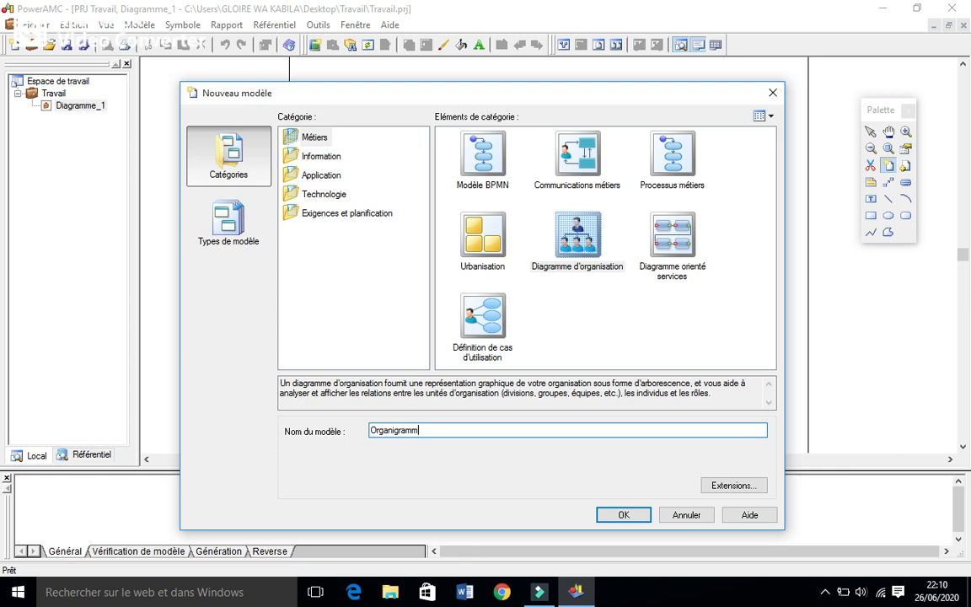
left_click(623, 515)
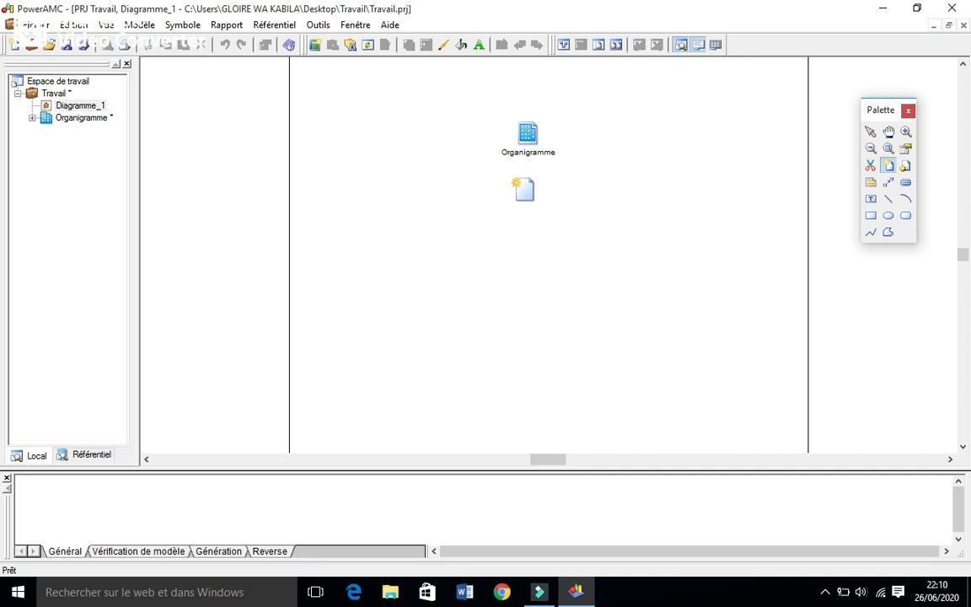
- Place a new Métiers model of type Communications métiers below Organigramme and name it MCC
double_click(523, 190)
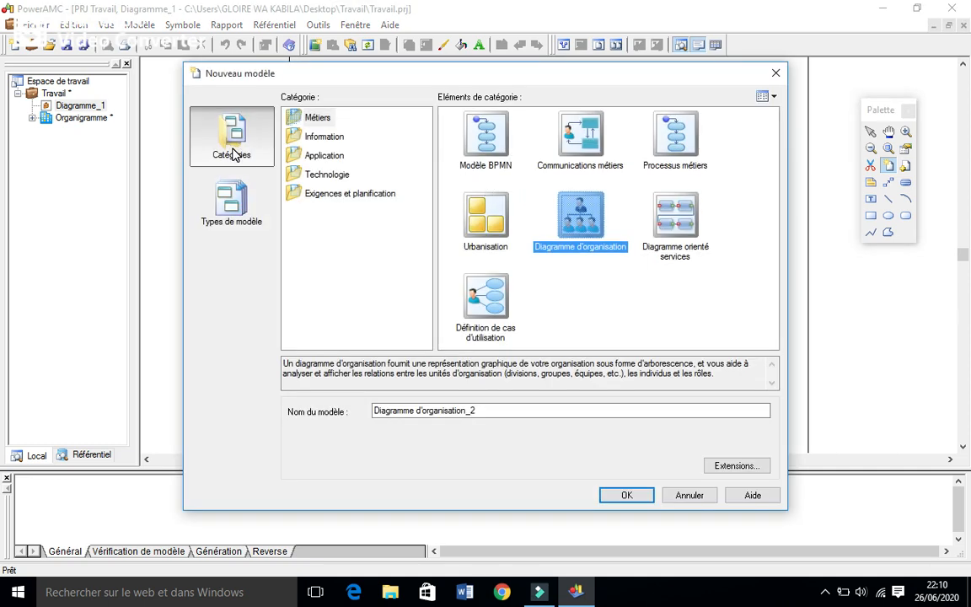
left_click(321, 117)
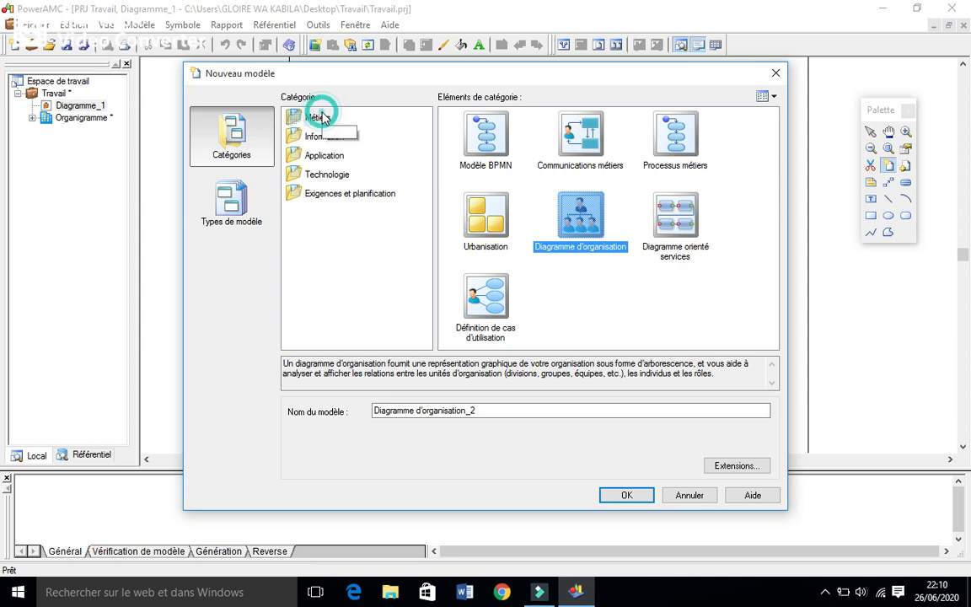
left_click(590, 160)
left_click(476, 409)
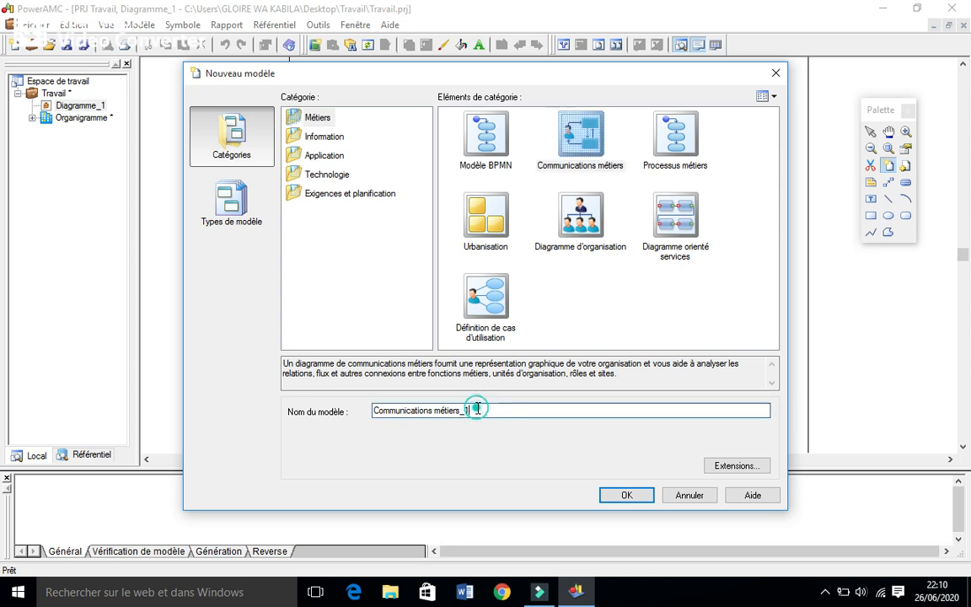
double_click(476, 409)
type("MCC")
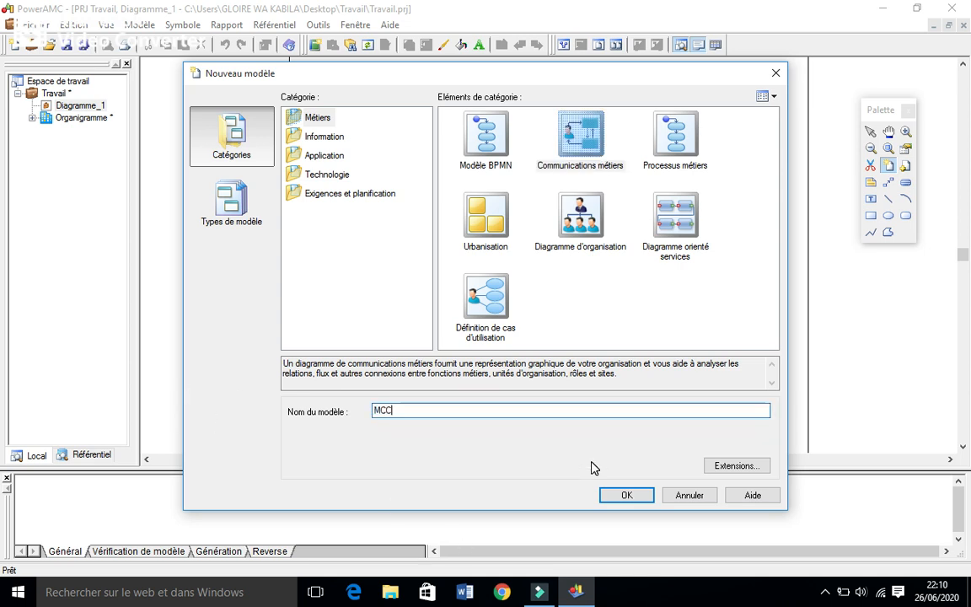
left_click(619, 497)
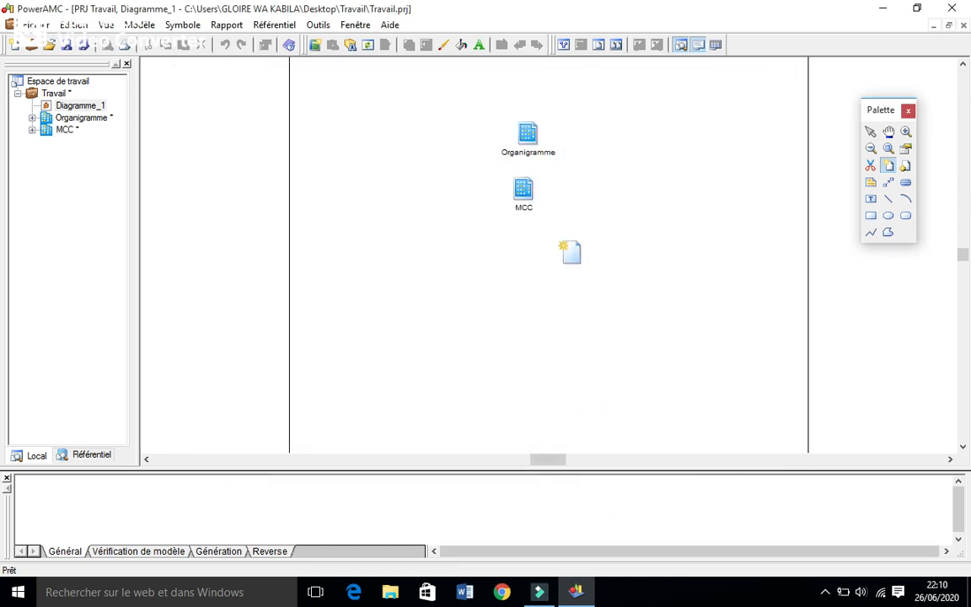
- Place a Modèle de Traitements Merise with a Diagramme de flux beside MCC and name it Graphe de flux
left_click(585, 199)
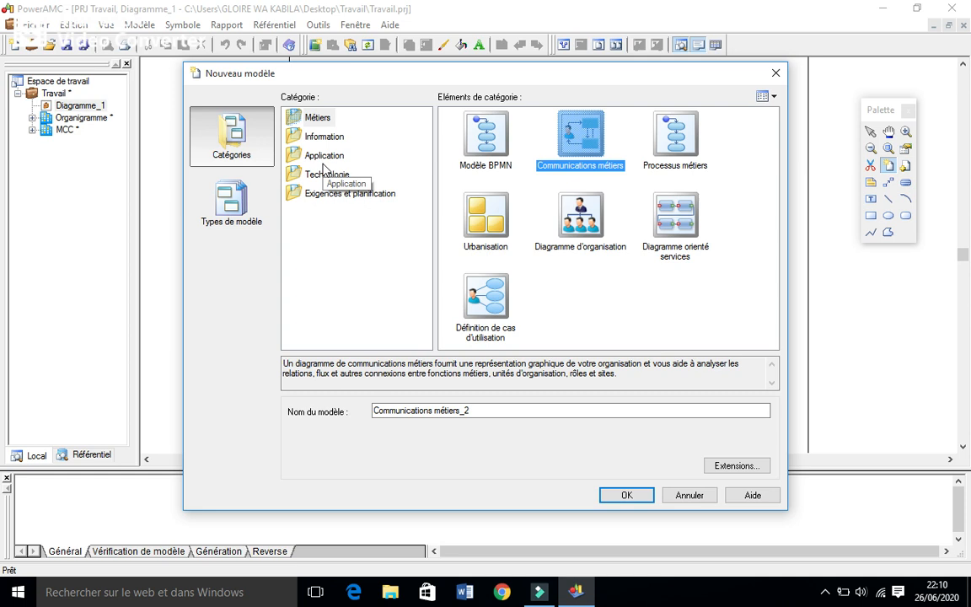
left_click(249, 206)
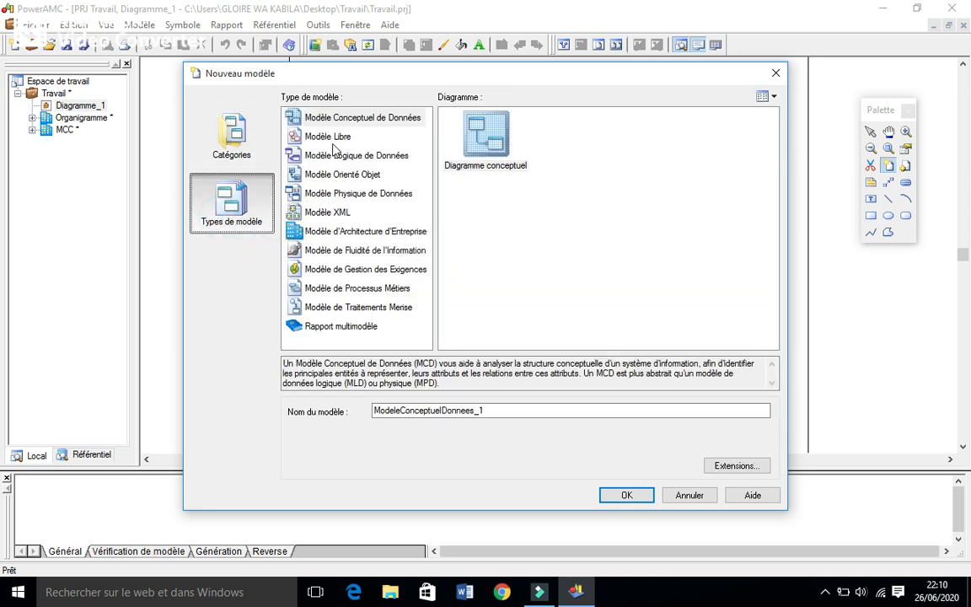
left_click(355, 306)
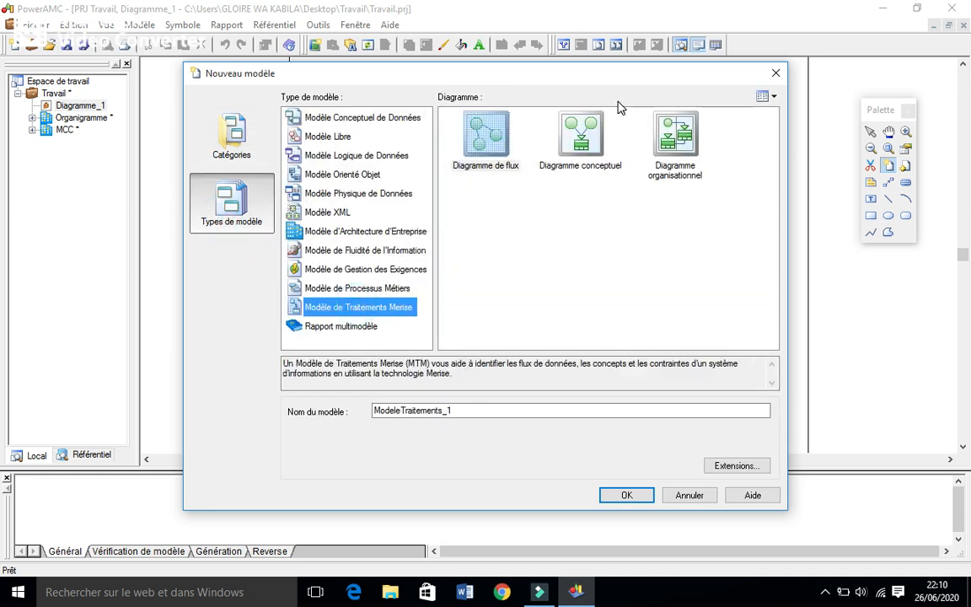
left_click(482, 149)
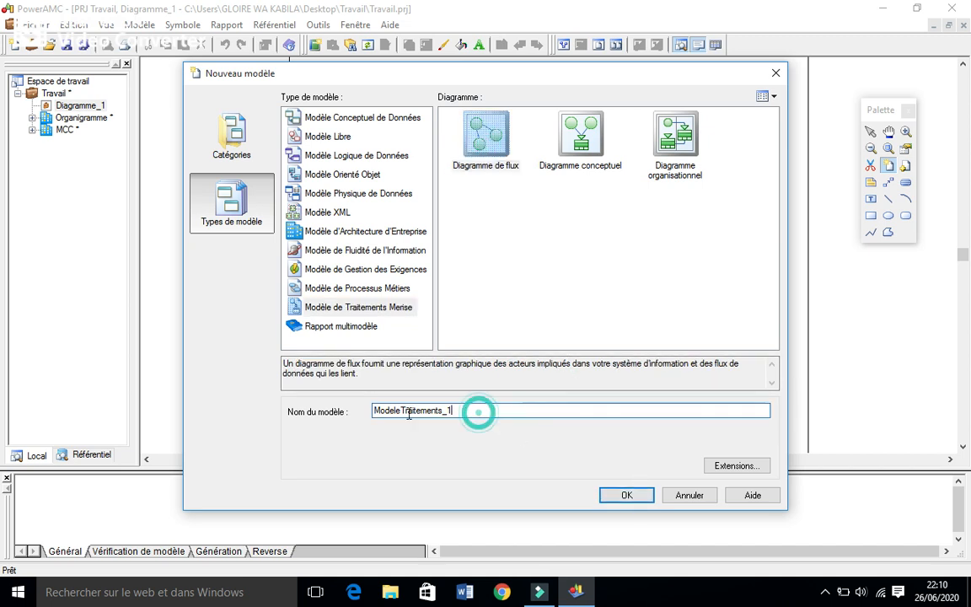
left_click_drag(483, 410, 216, 413)
type("Graphe de flux")
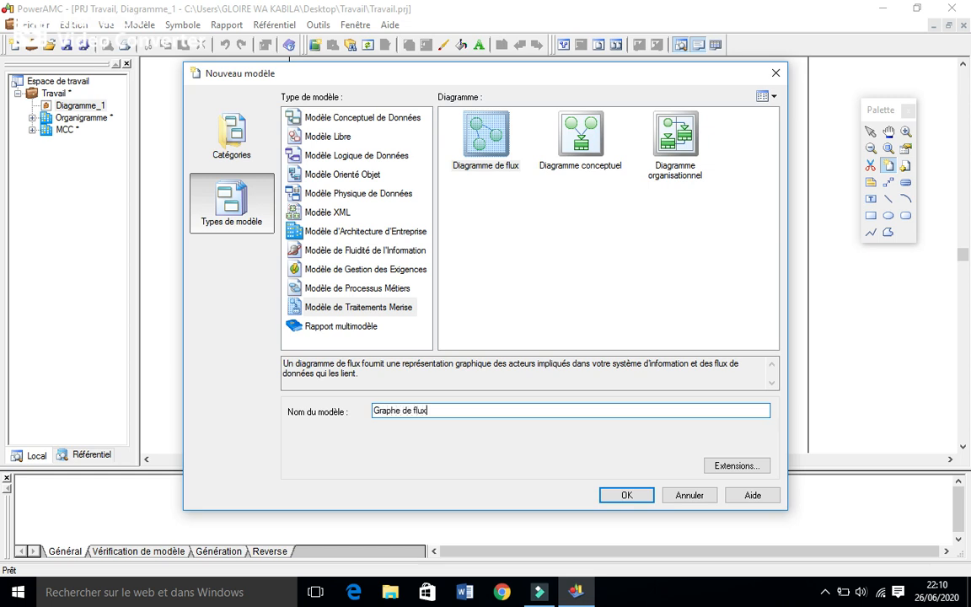
left_click(636, 495)
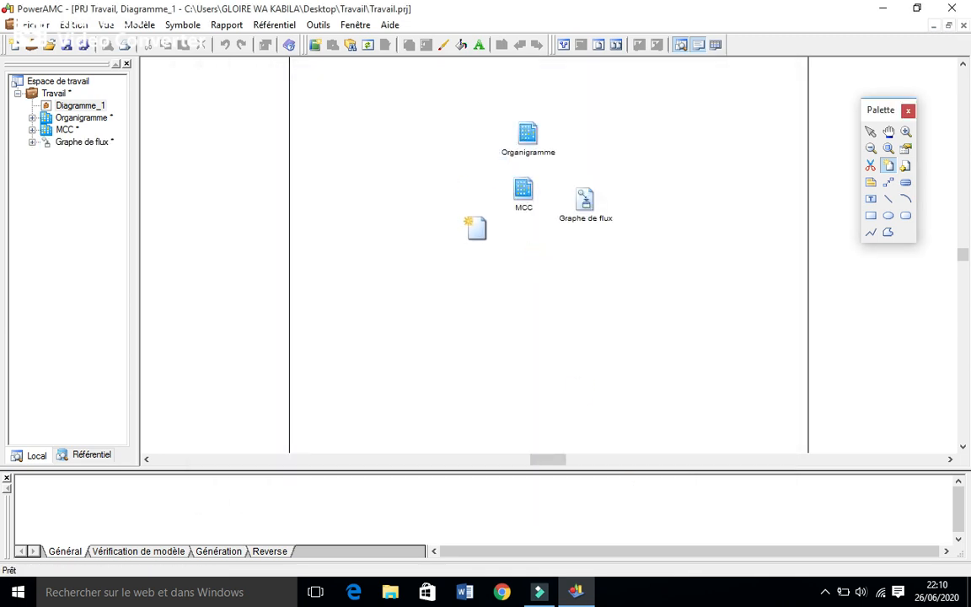
- Place a Modèle de Traitements Merise with a Diagramme conceptuel below and left of MCC and name it MCT
left_click(476, 225)
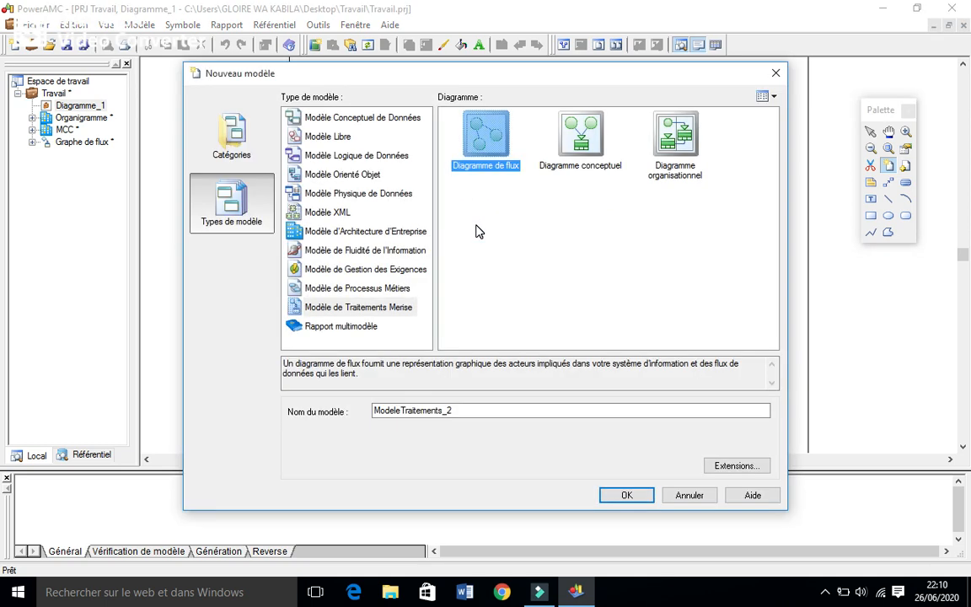
left_click(582, 141)
double_click(463, 413)
type("MCT")
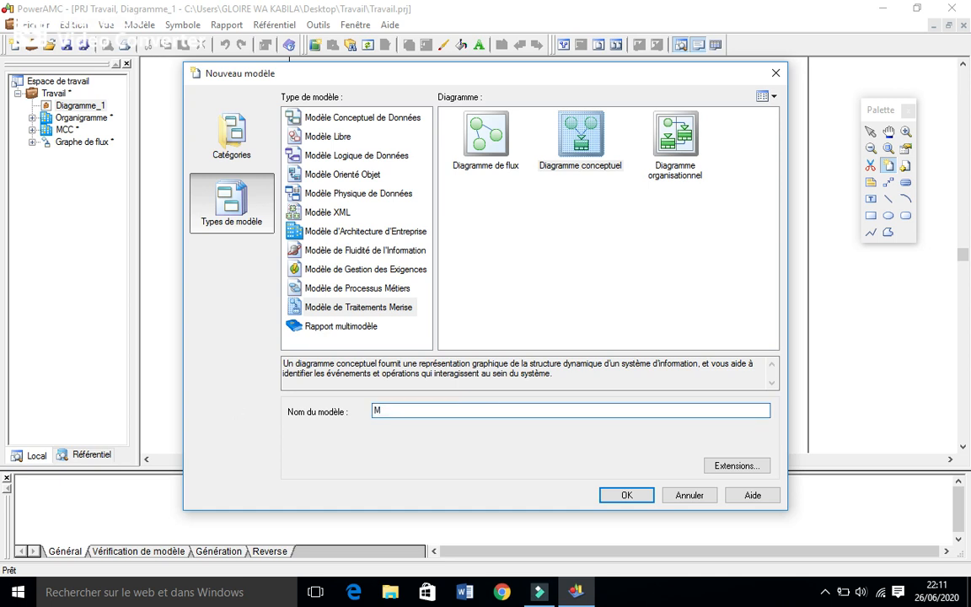
left_click(624, 494)
- Place a Modèle de Traitements Merise with a Diagramme organisationnel below Graphe de flux, keeping its default name
left_click(548, 250)
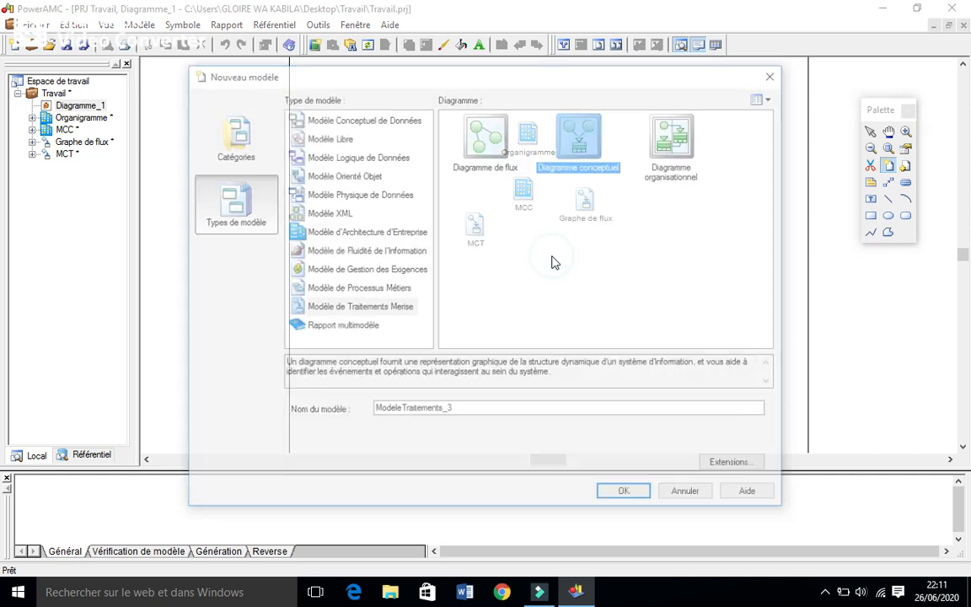
double_click(683, 143)
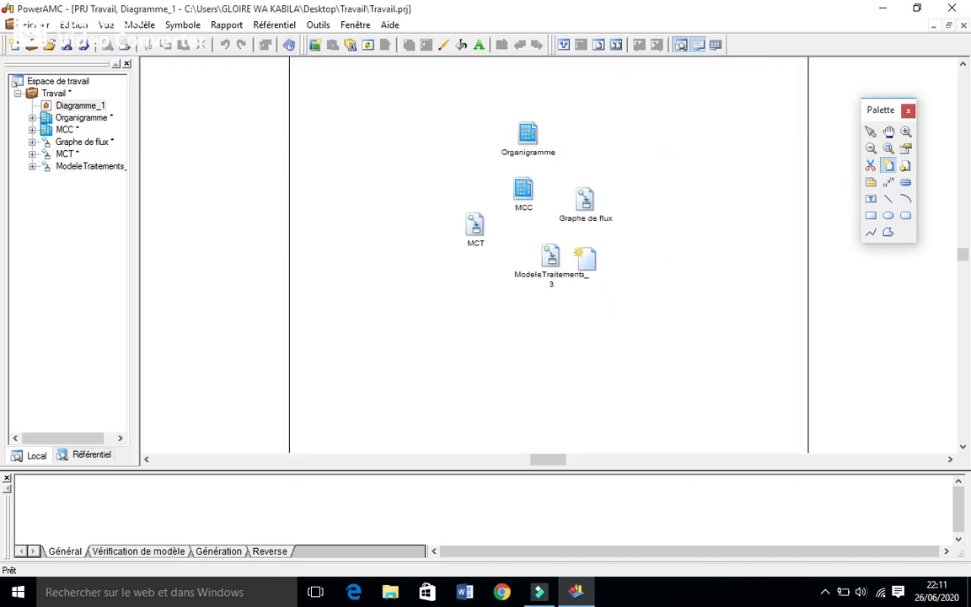
- Place a Modèle de Traitements Merise with a Diagramme organisationnel to the right of Graphe de flux and name it MOT
left_click(694, 240)
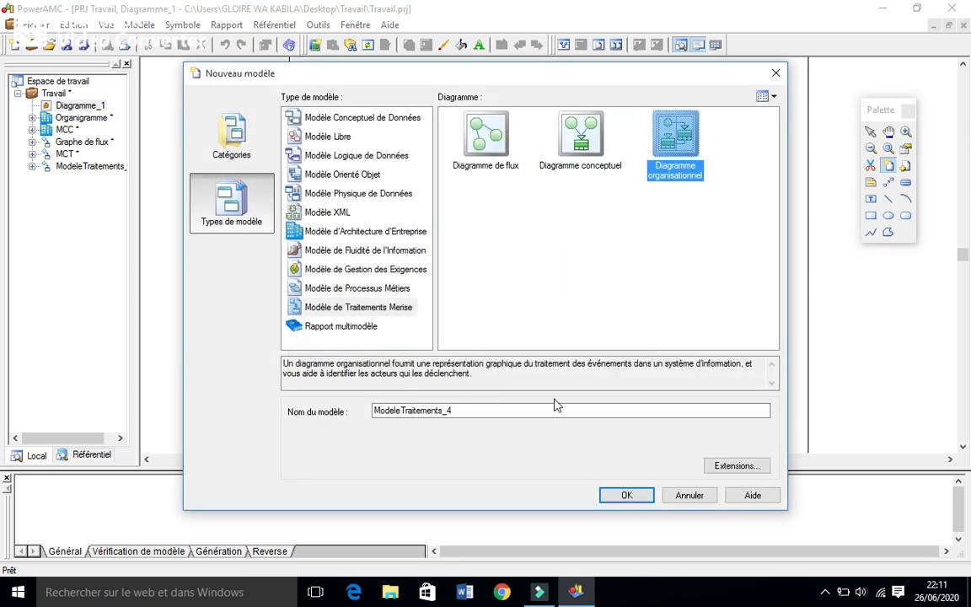
double_click(481, 408)
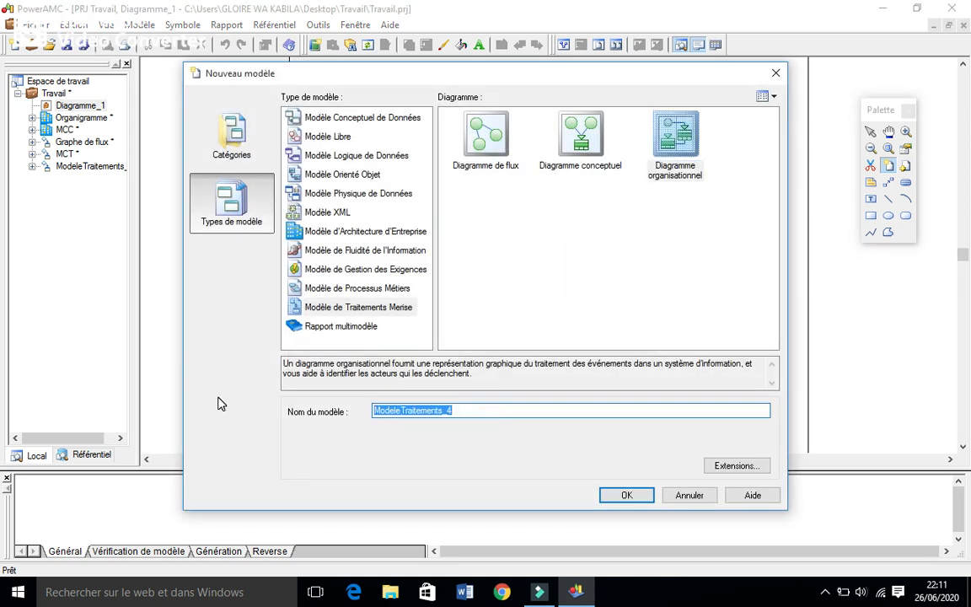
type("MOT")
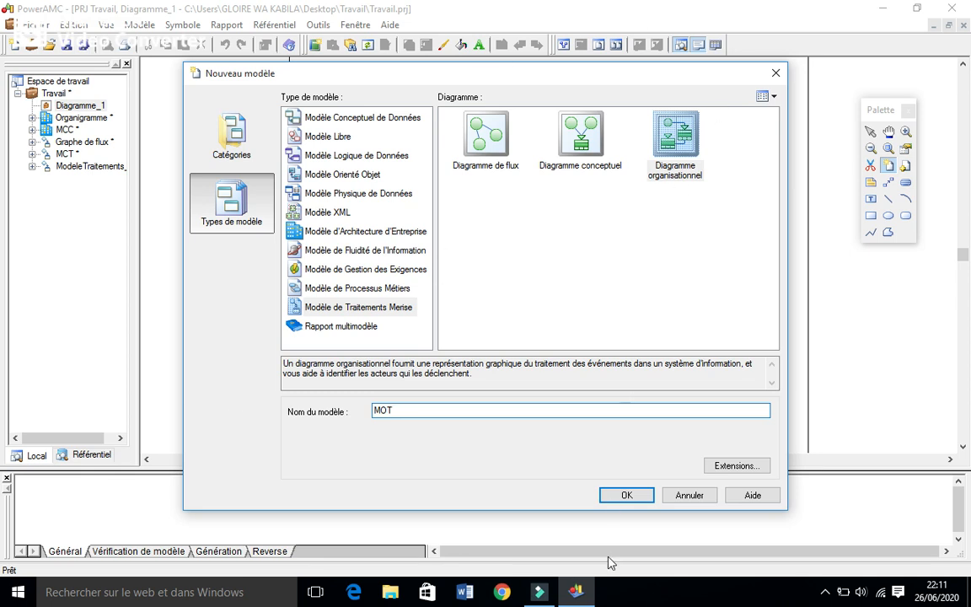
left_click(626, 494)
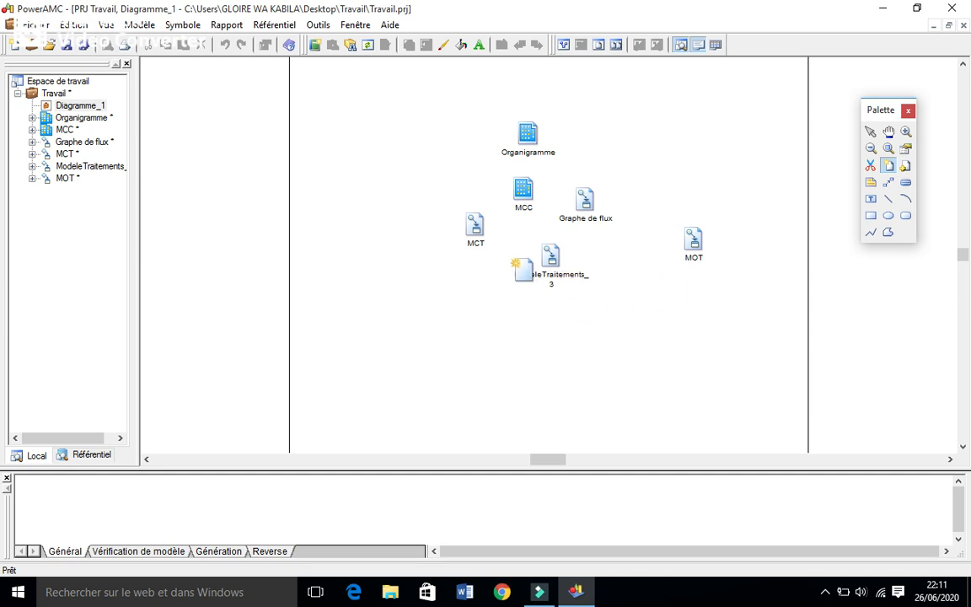
- Place a Modèle Conceptuel de Données with a Diagramme conceptuel below and left of MCT and name it MCD
left_click(372, 287)
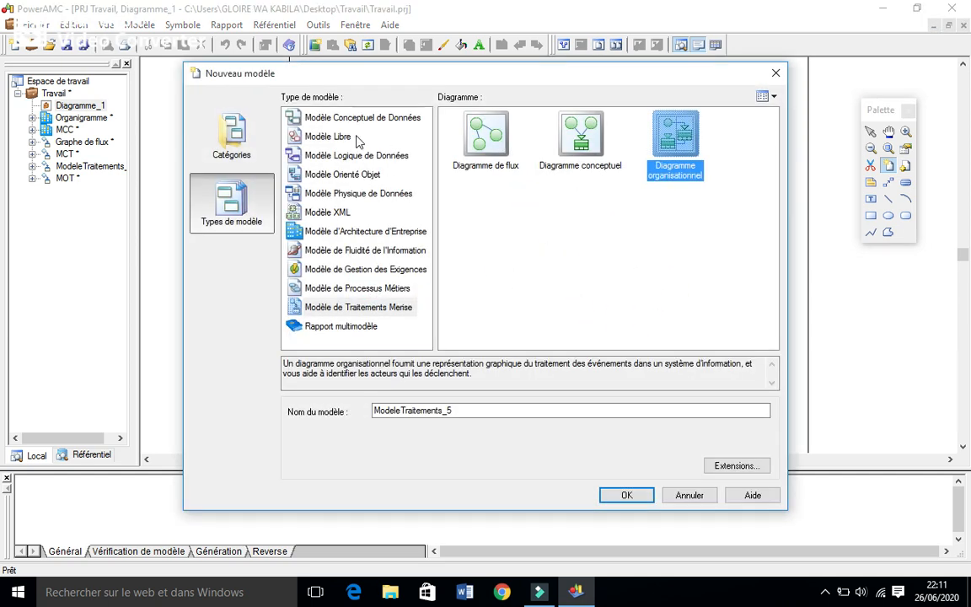
left_click(363, 122)
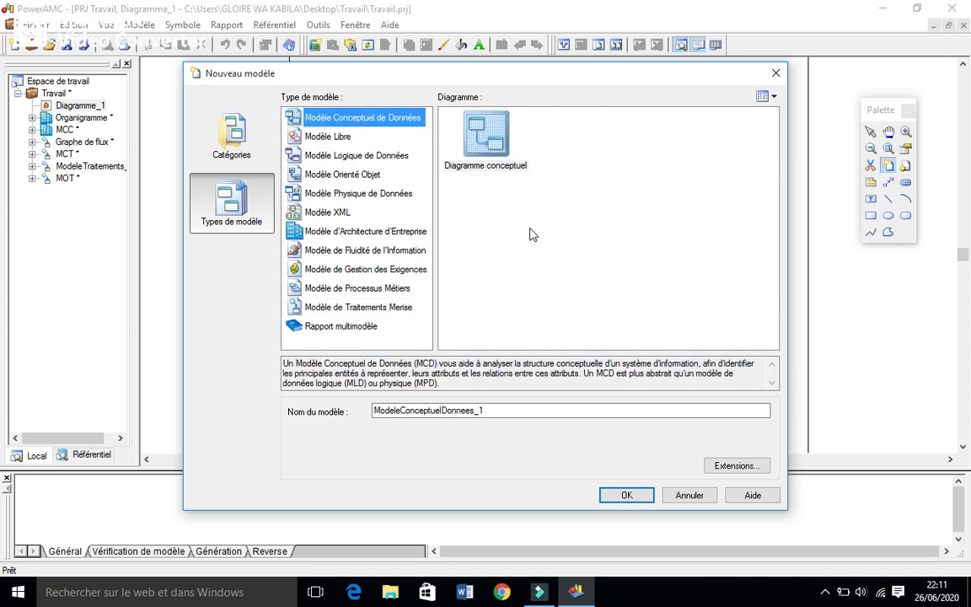
double_click(503, 411)
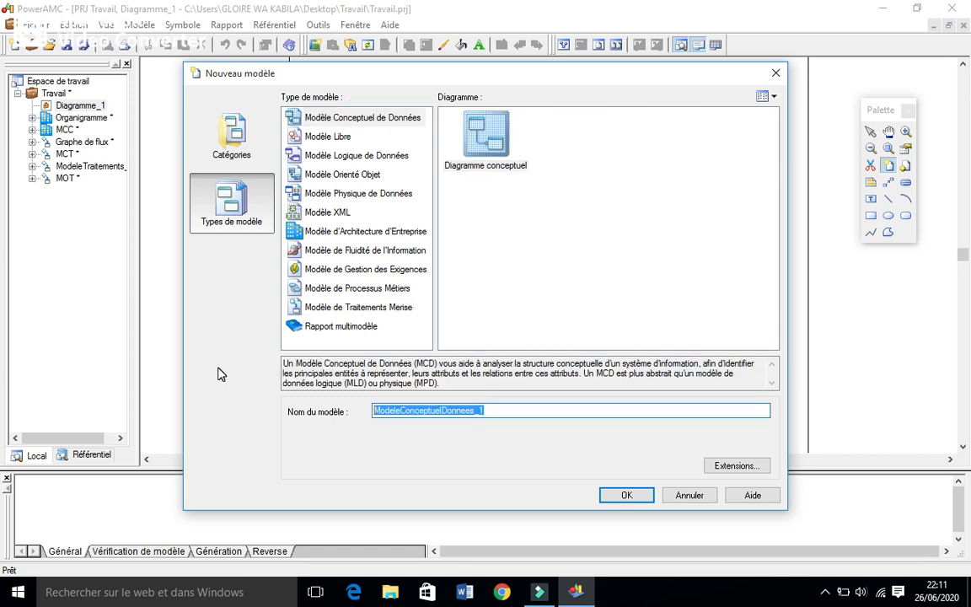
type("MC")
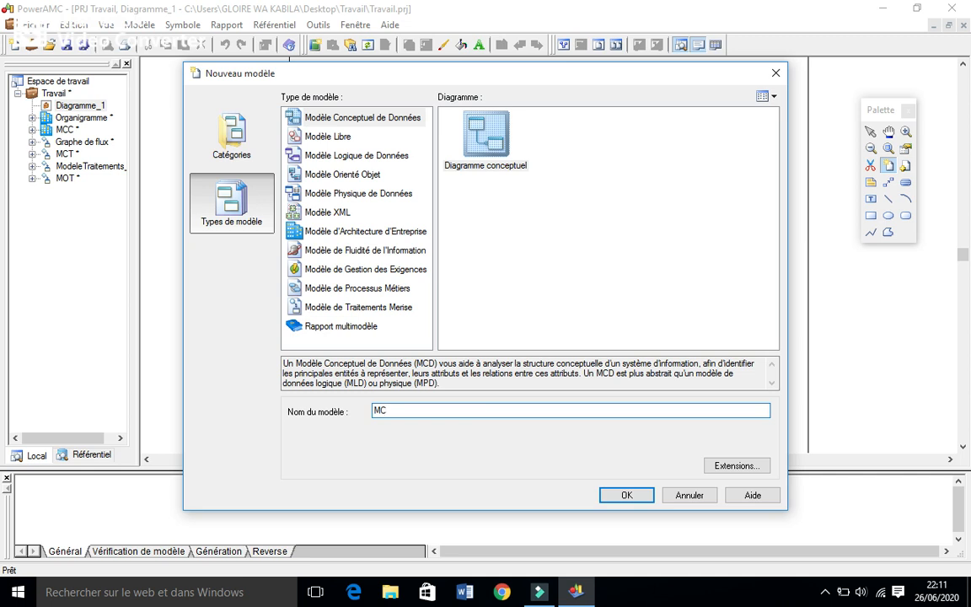
type("D")
left_click(627, 495)
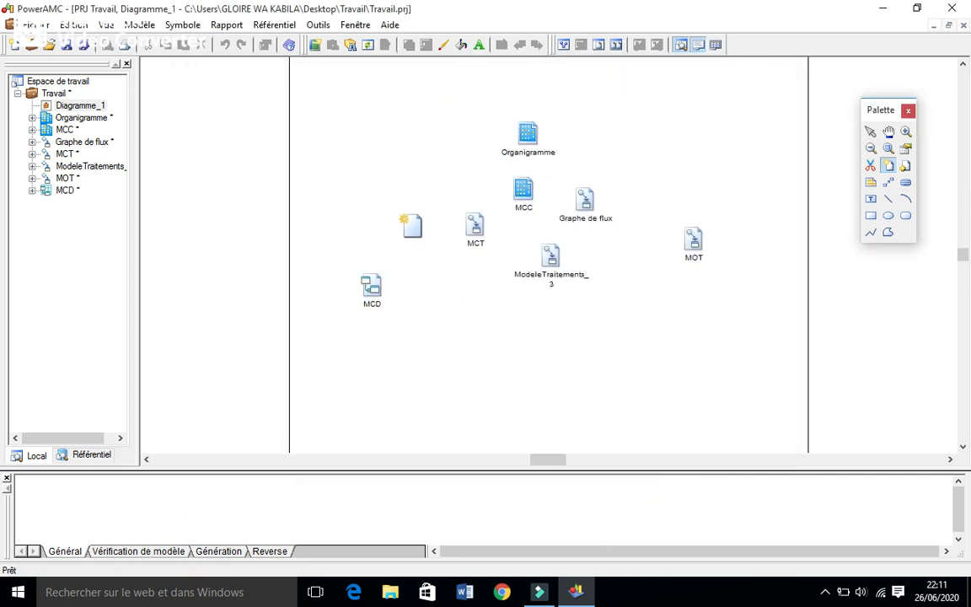
- Place a Modèle Logique de Données with a Diagramme logique between MCD and MCT and name it MLD
left_click(412, 225)
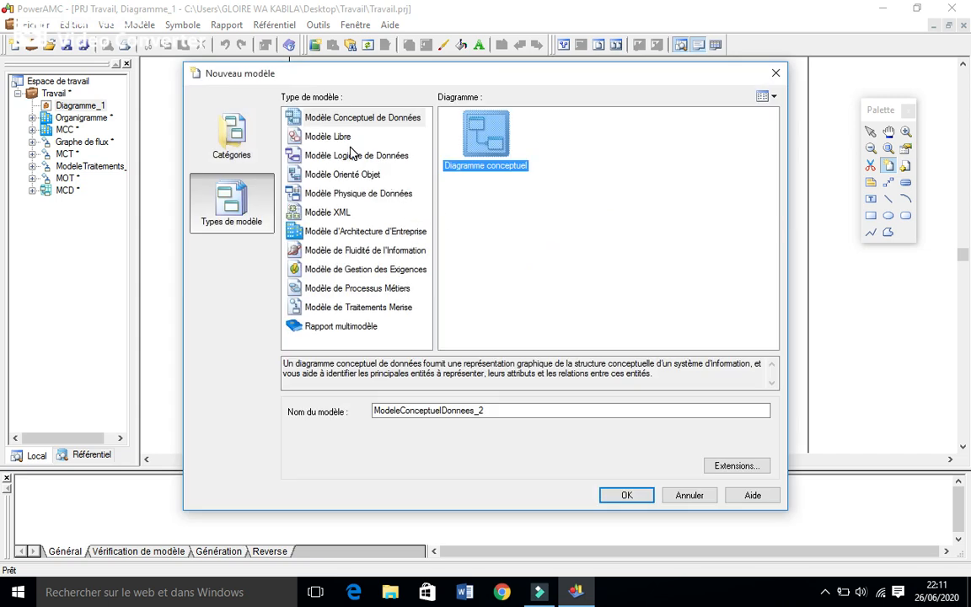
left_click(348, 156)
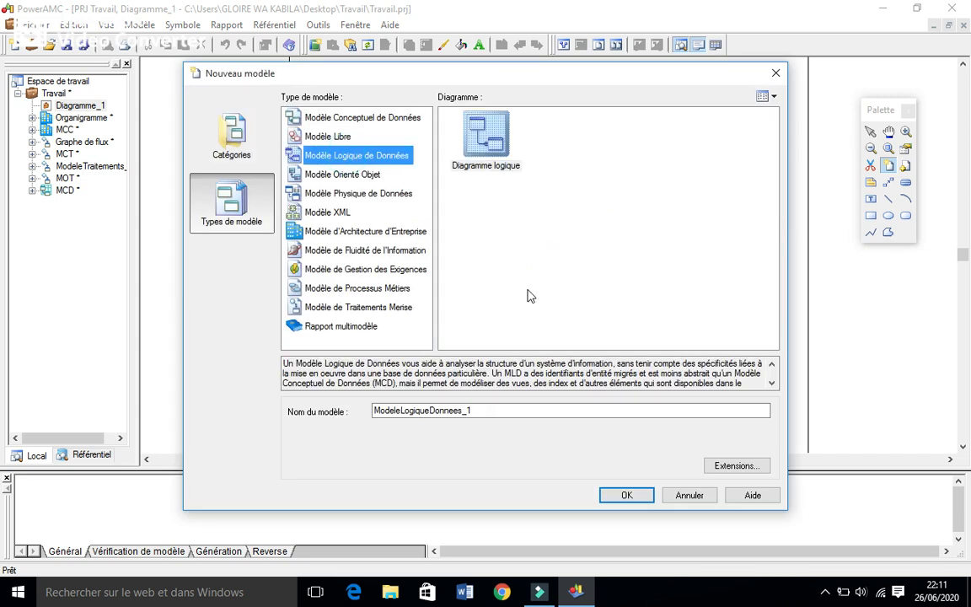
double_click(473, 410)
type("<")
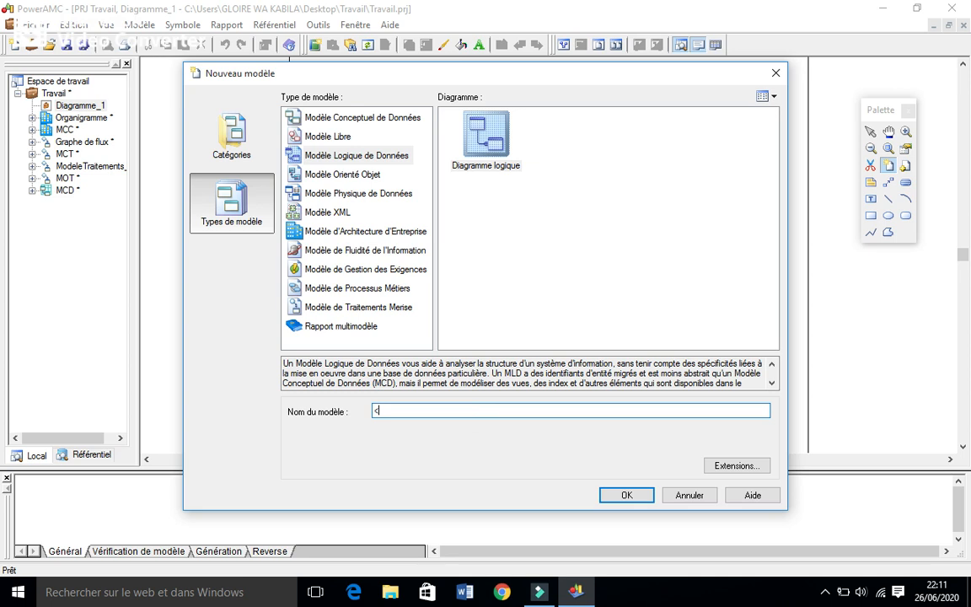
key("BackSpace")
type("MLD")
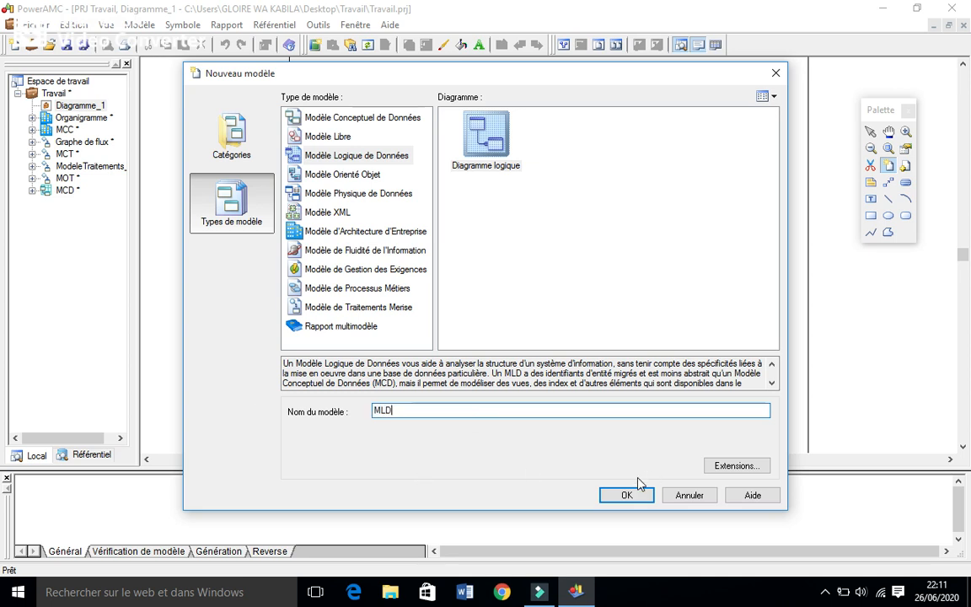
left_click(623, 495)
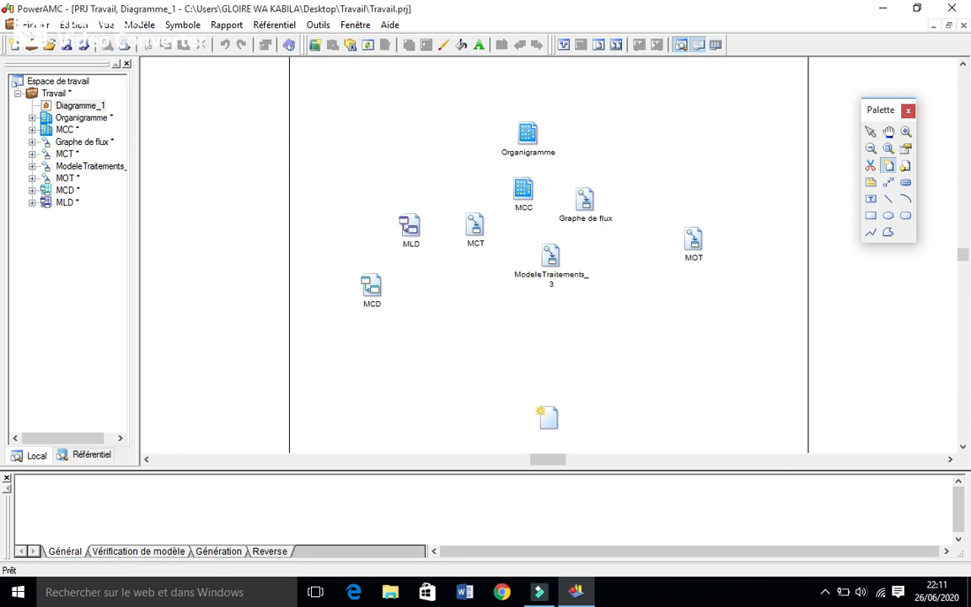
- Place a Modèle Physique de Données with a Diagramme physique below MCT, named MPD, with Microsoft Access 2000 as its SGBD
left_click(472, 331)
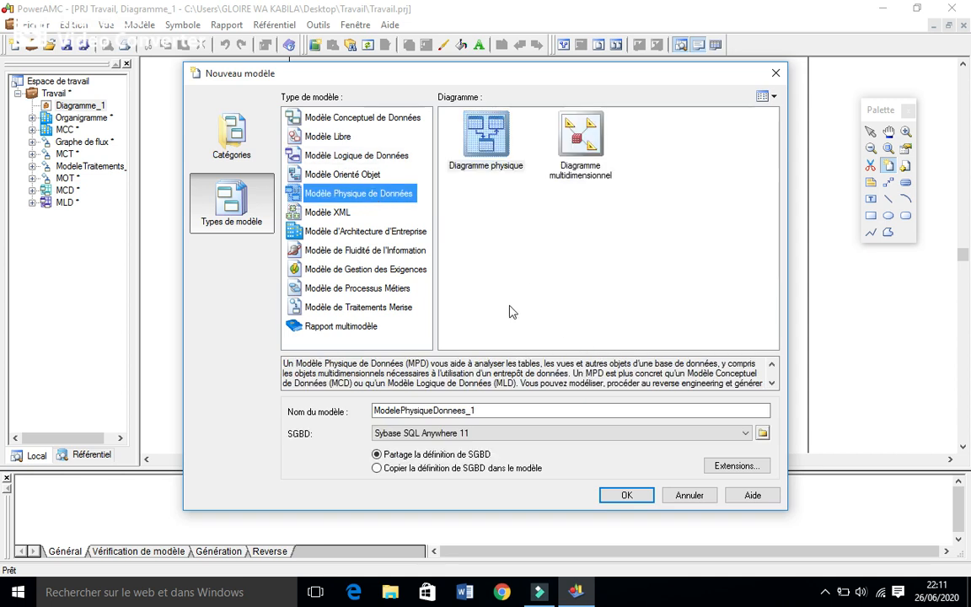
double_click(482, 410)
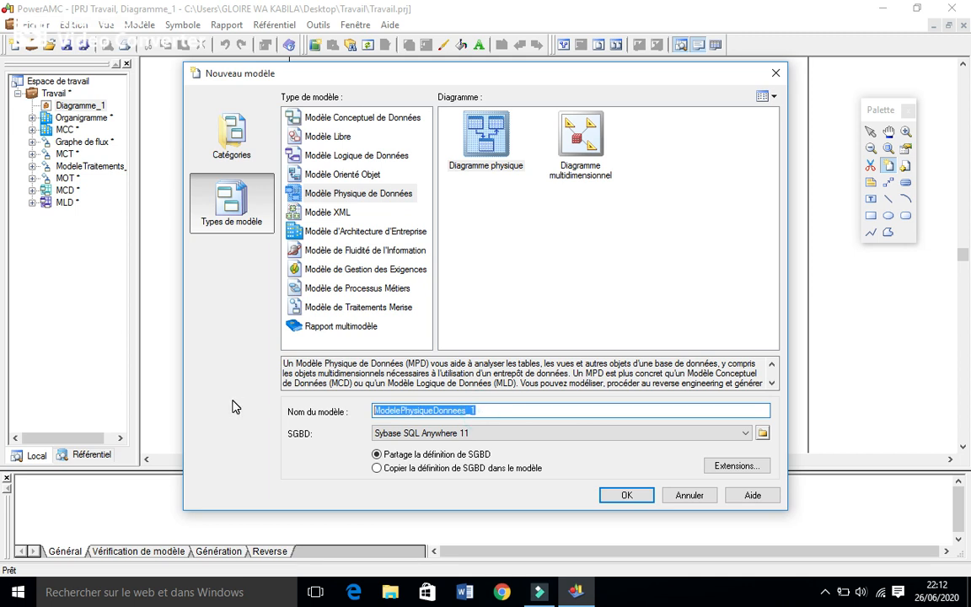
type("MPD")
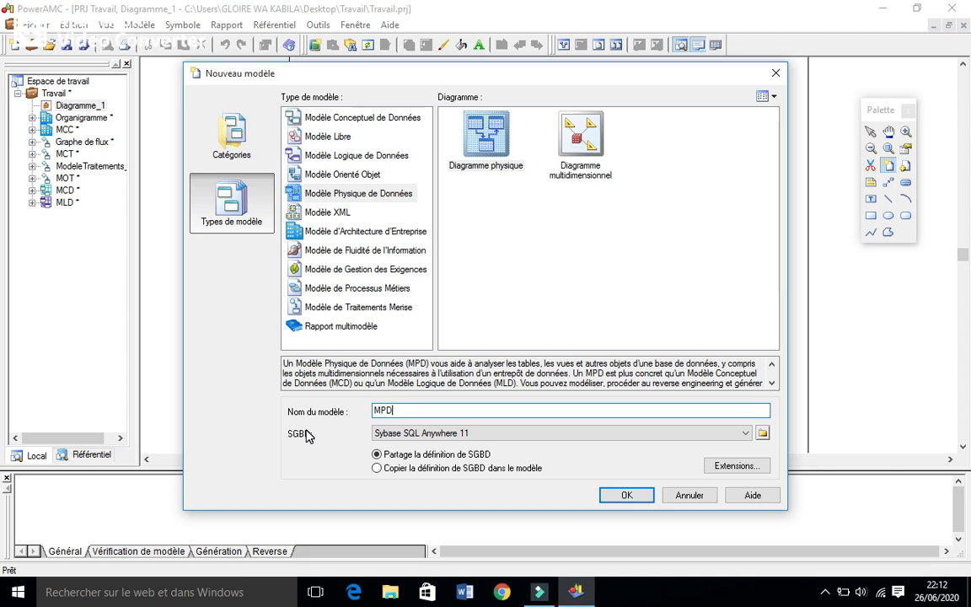
left_click(394, 435)
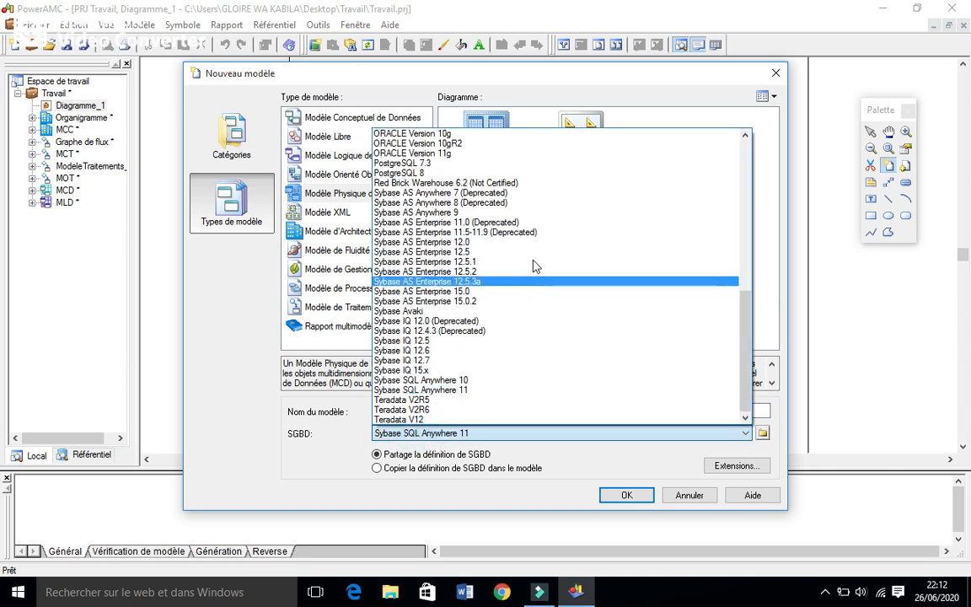
left_click_drag(748, 324, 755, 201)
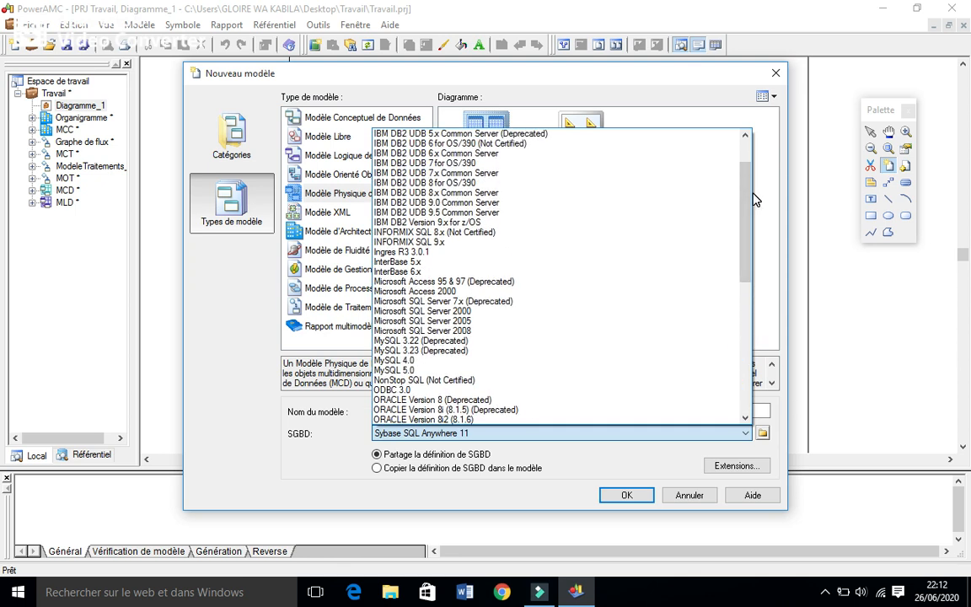
left_click_drag(748, 196, 749, 179)
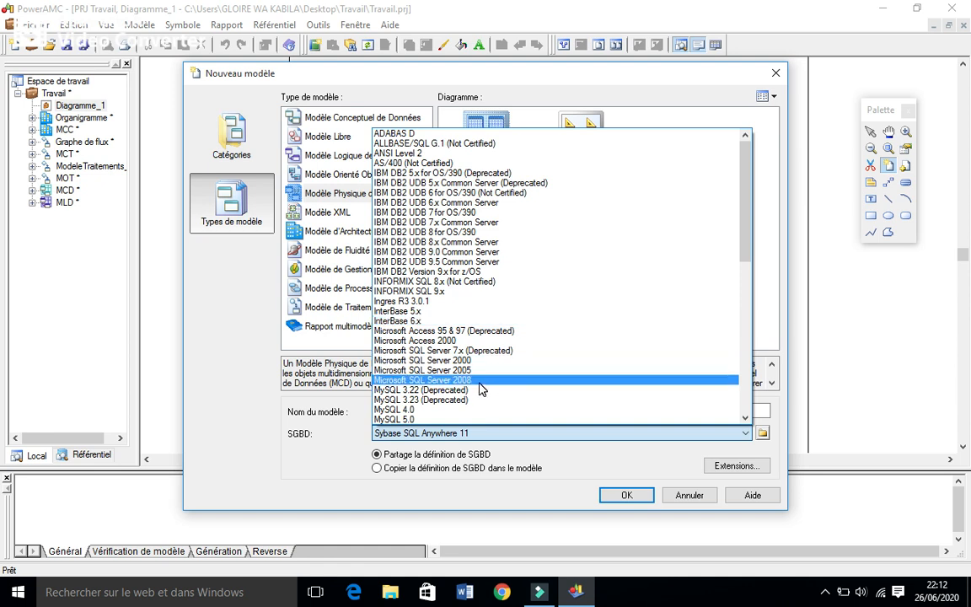
left_click(454, 340)
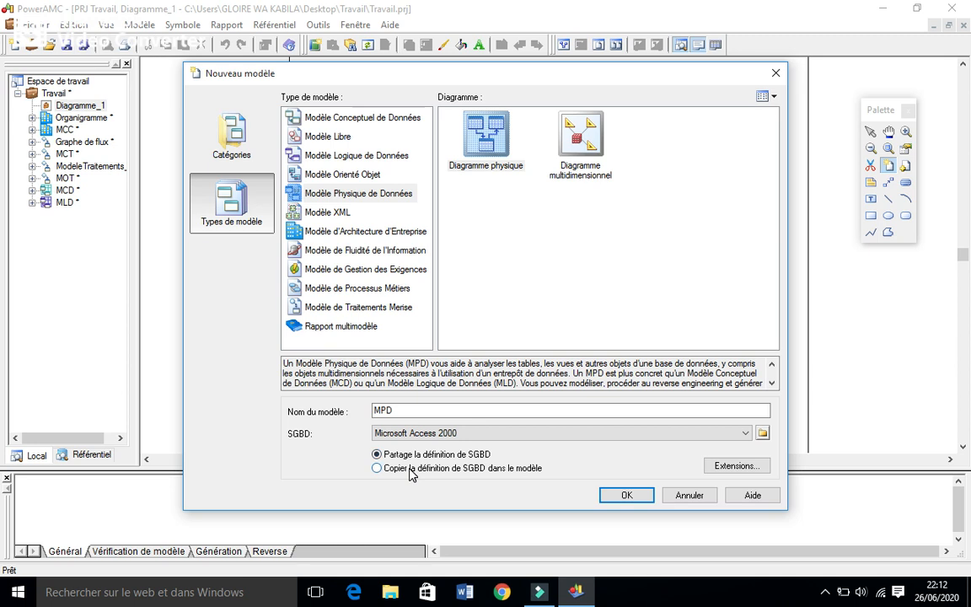
left_click(632, 496)
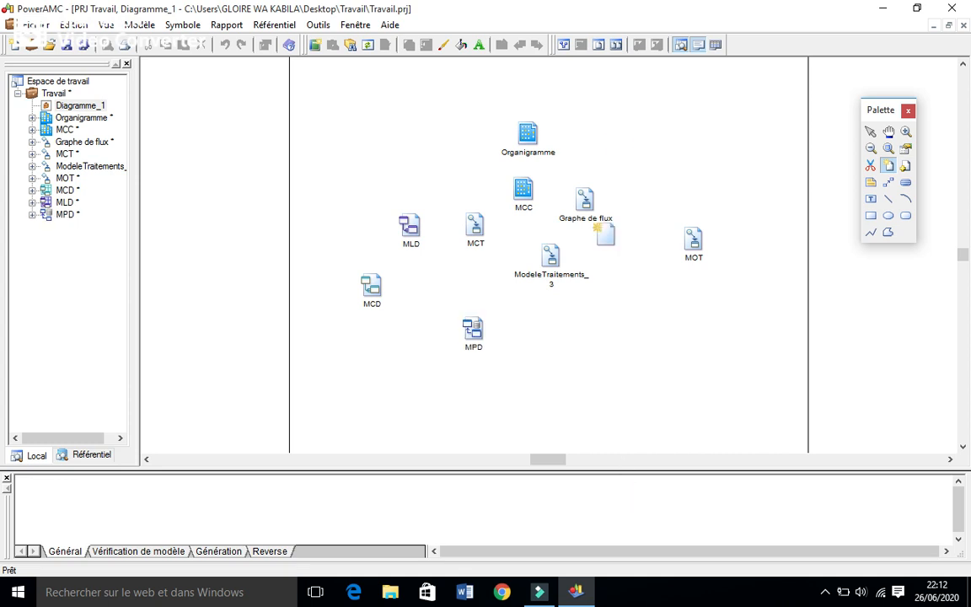
- Delete the surplus ModeleTraitements_3 model from the diagram together with its object
left_click(870, 166)
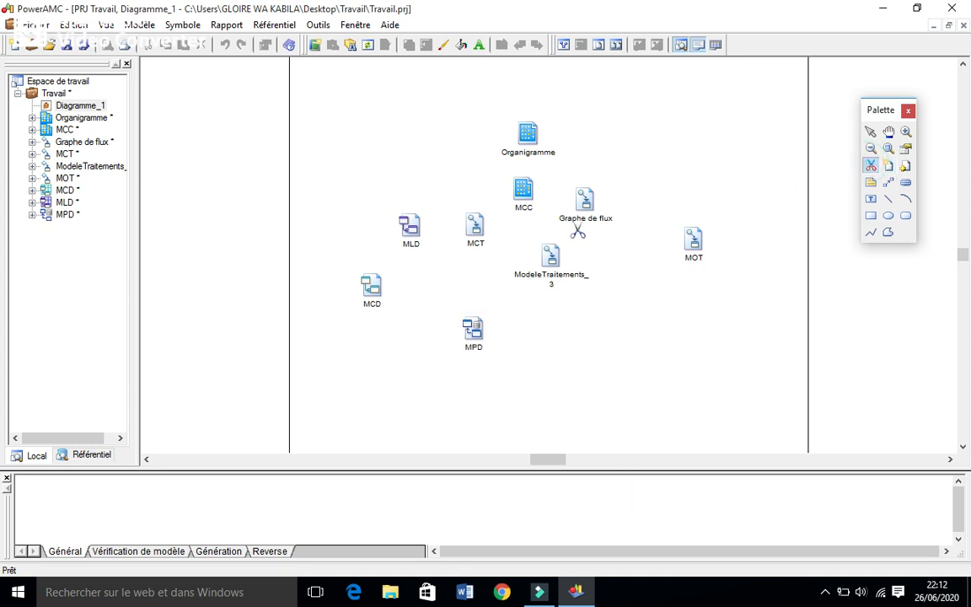
left_click(552, 262)
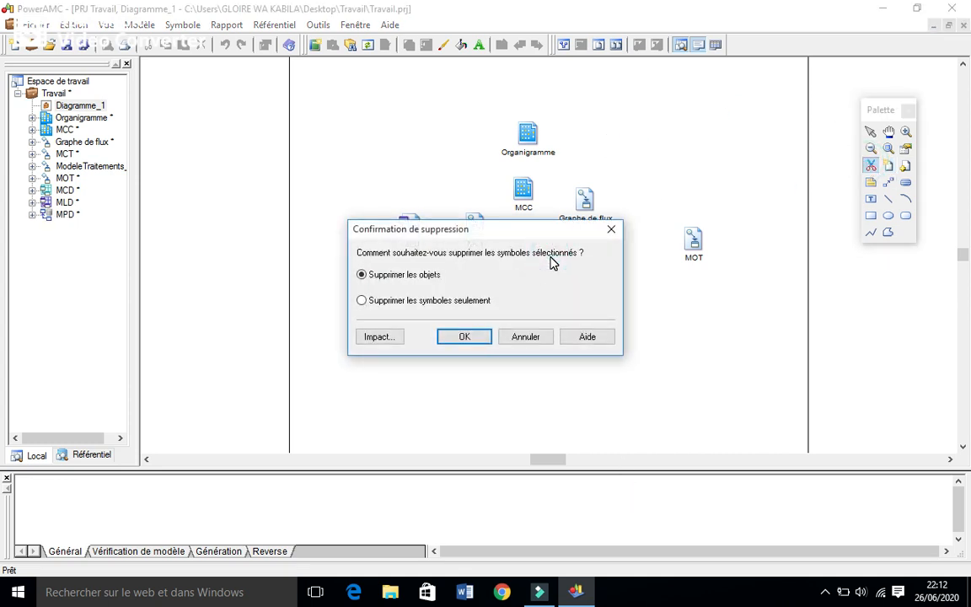
key("Return")
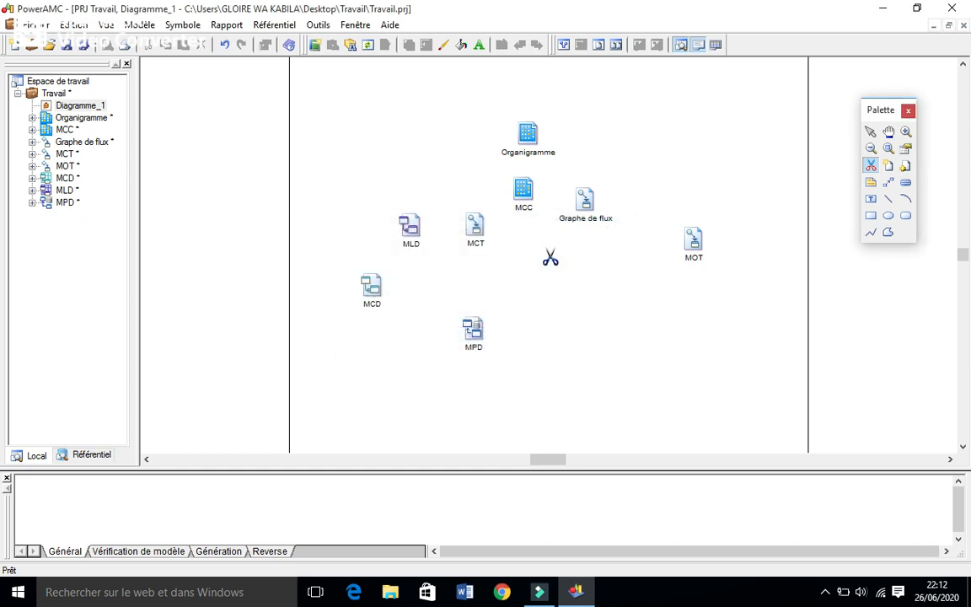
- Draw dependency links Organigramme–MCC, Organigramme–Graphe de flux, Graphe de flux–MCC, MCC–MCT–MOT and MCC–MCD–MLD–MPD
left_click(888, 182)
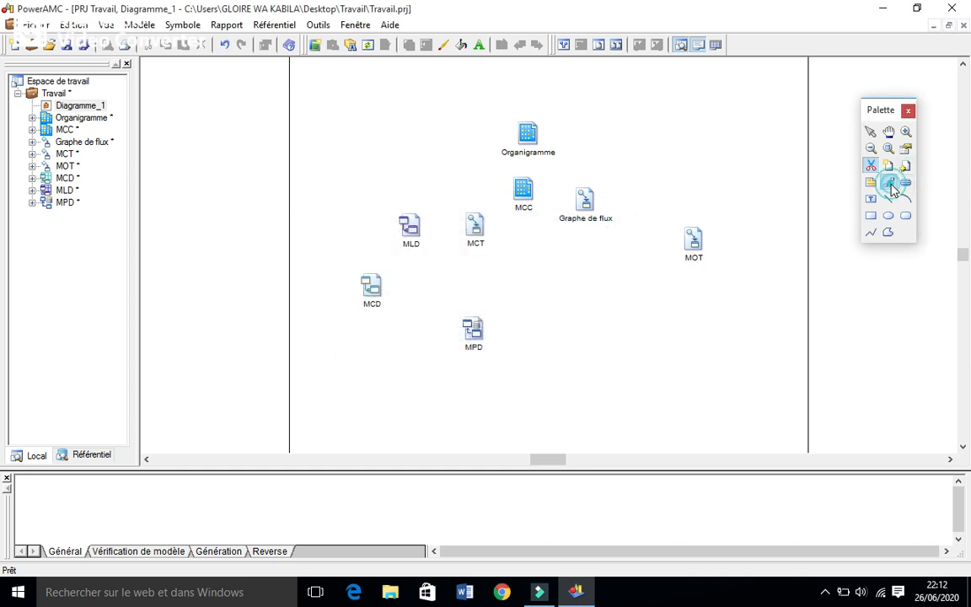
left_click_drag(528, 134, 524, 166)
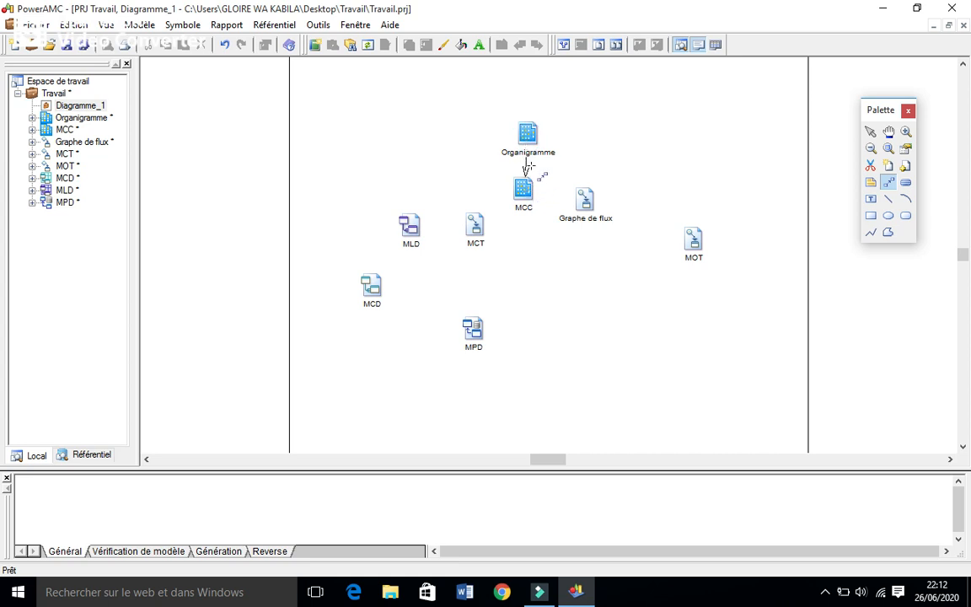
left_click_drag(528, 135, 587, 205)
left_click_drag(587, 202, 523, 188)
left_click_drag(523, 188, 708, 250)
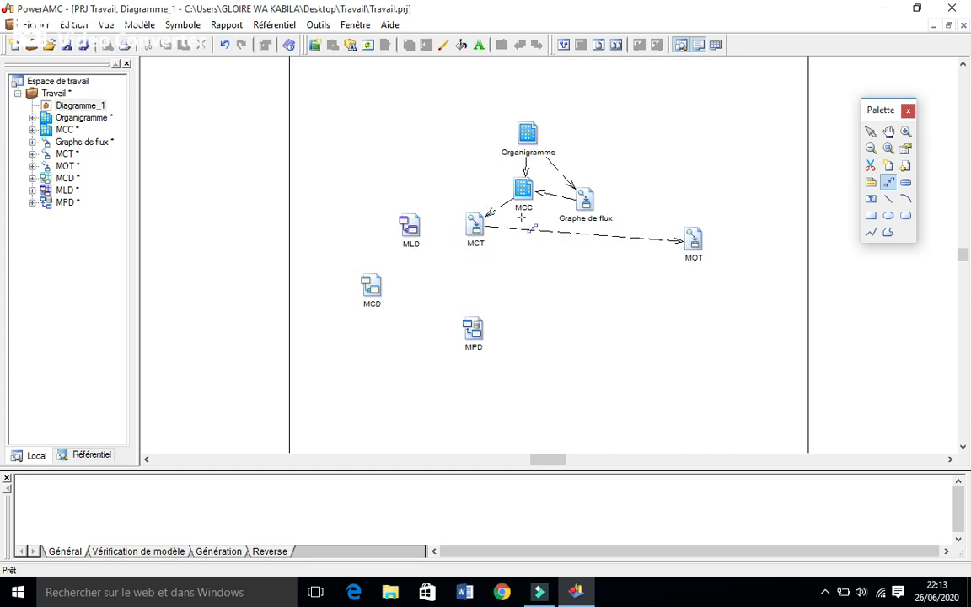
left_click_drag(524, 187, 489, 340)
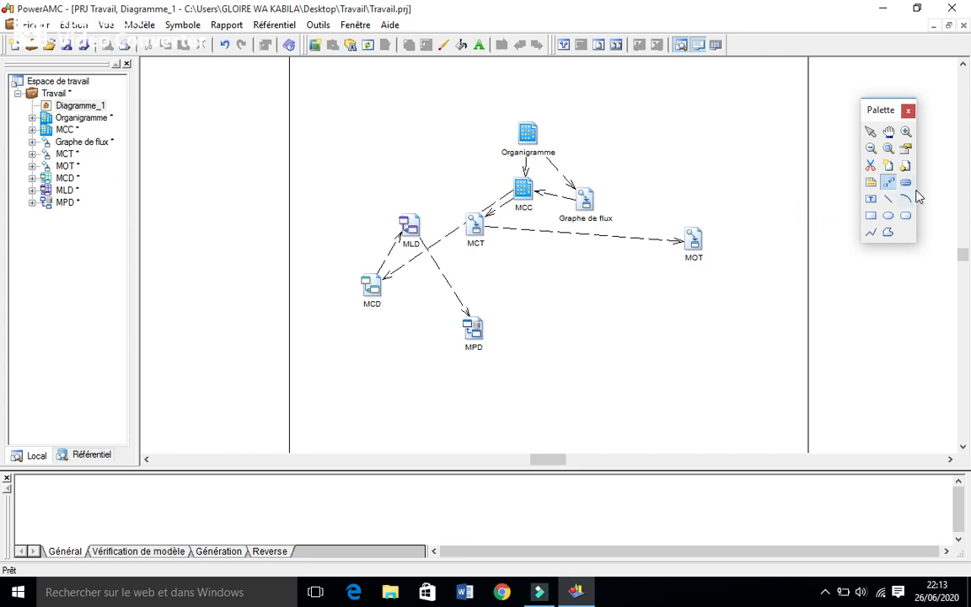
- Delete the direct Organigramme–MCC dependency link together with its object
left_click(870, 165)
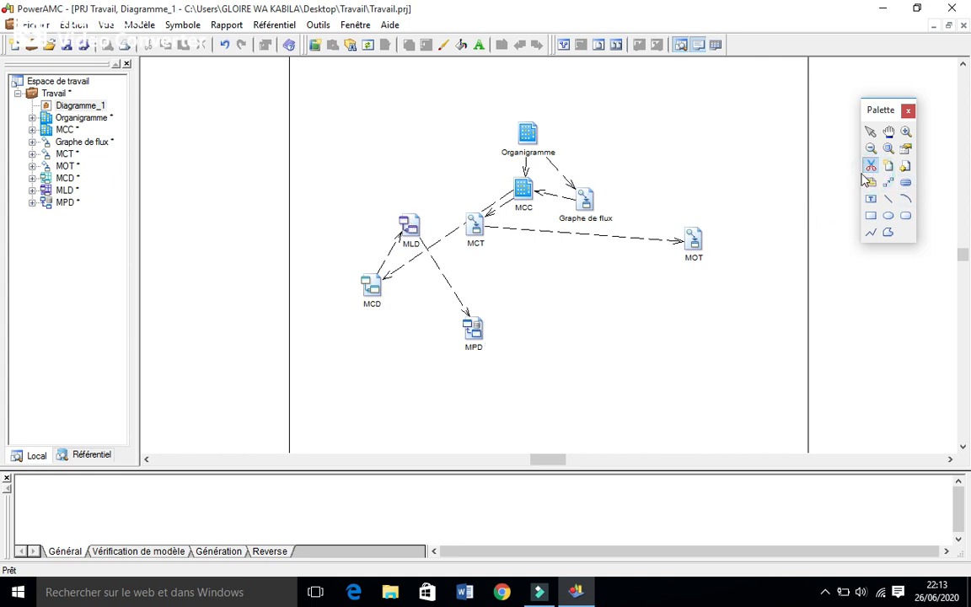
left_click(526, 169)
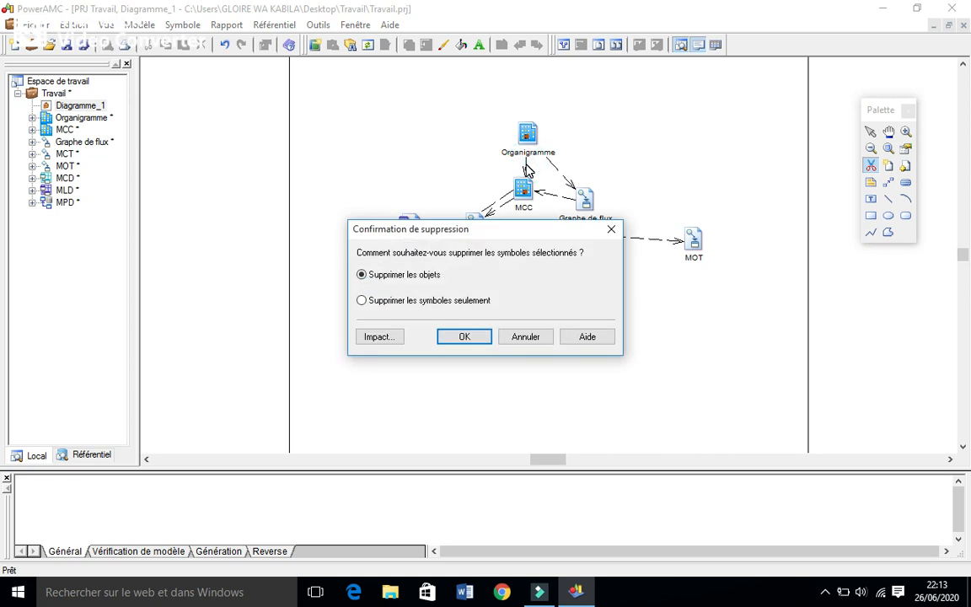
key("Return")
left_click(635, 269)
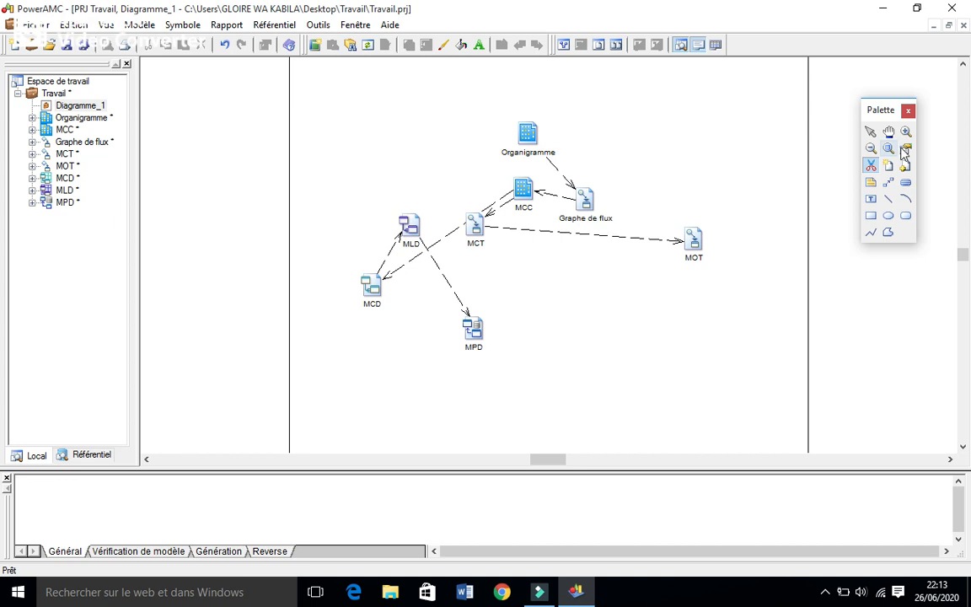
- Arrange Organigramme, Graphe de flux and MCC in a vertical column near the top of the diagram
left_click(870, 131)
left_click_drag(523, 131, 500, 81)
left_click_drag(587, 203, 509, 136)
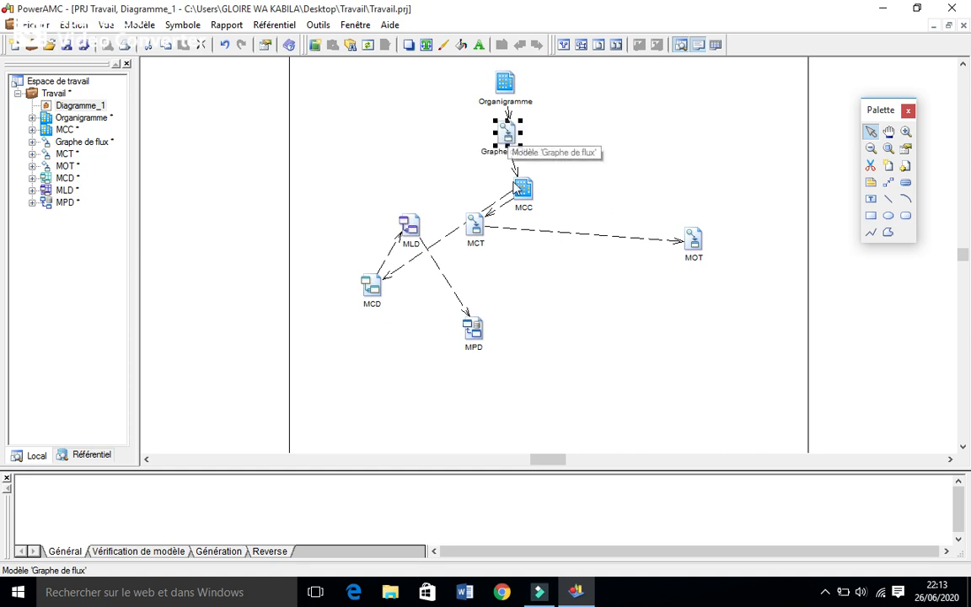
left_click(517, 186)
left_click_drag(517, 188, 505, 191)
- Arrange two vertical branches below MCC: MCD, MLD and MPD on one side, MCT and MOT on the other
left_click_drag(483, 227, 578, 224)
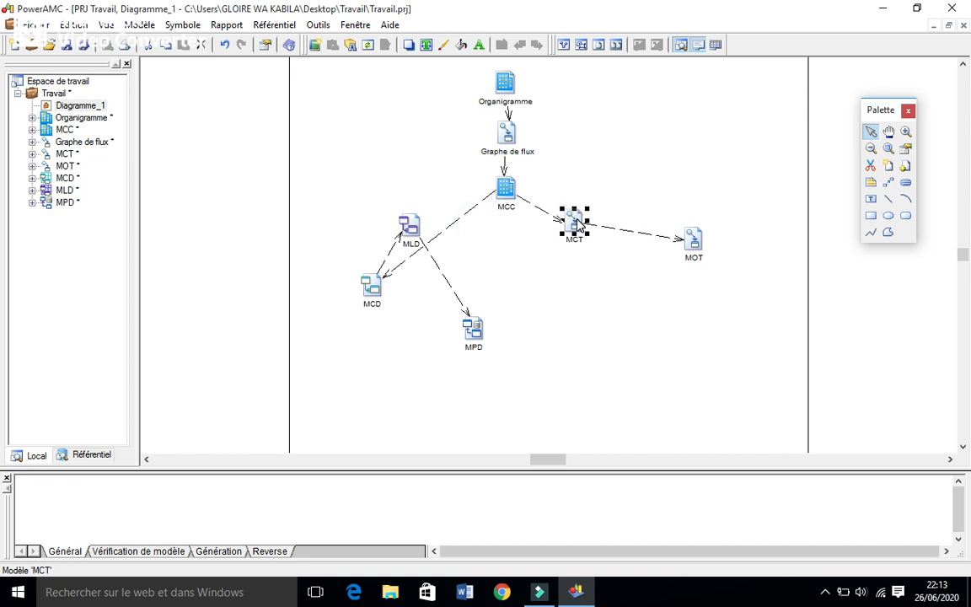
left_click_drag(360, 295, 435, 289)
left_click_drag(472, 327, 431, 341)
left_click(437, 354)
left_click(431, 343)
left_click(430, 343)
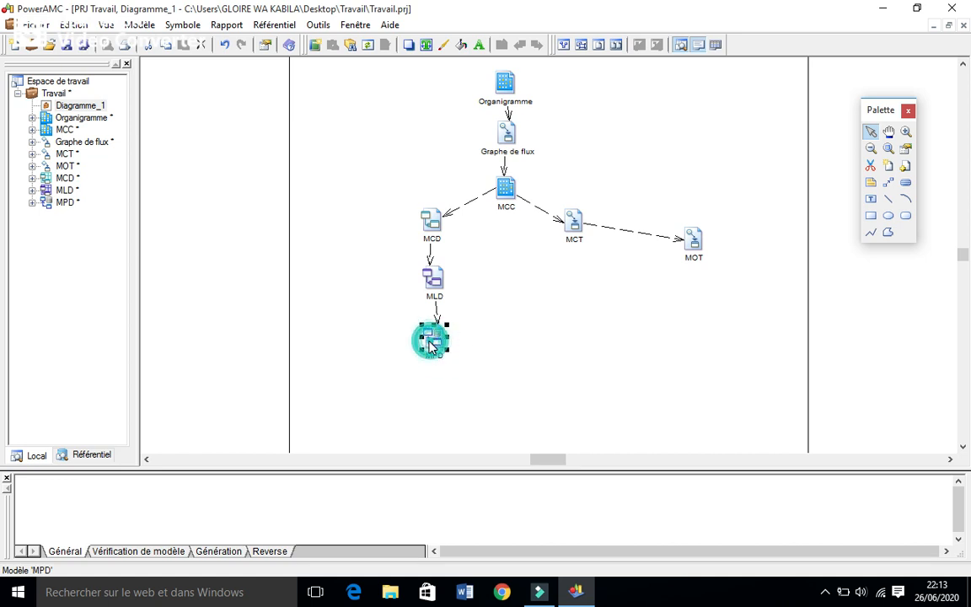
left_click_drag(694, 242, 571, 279)
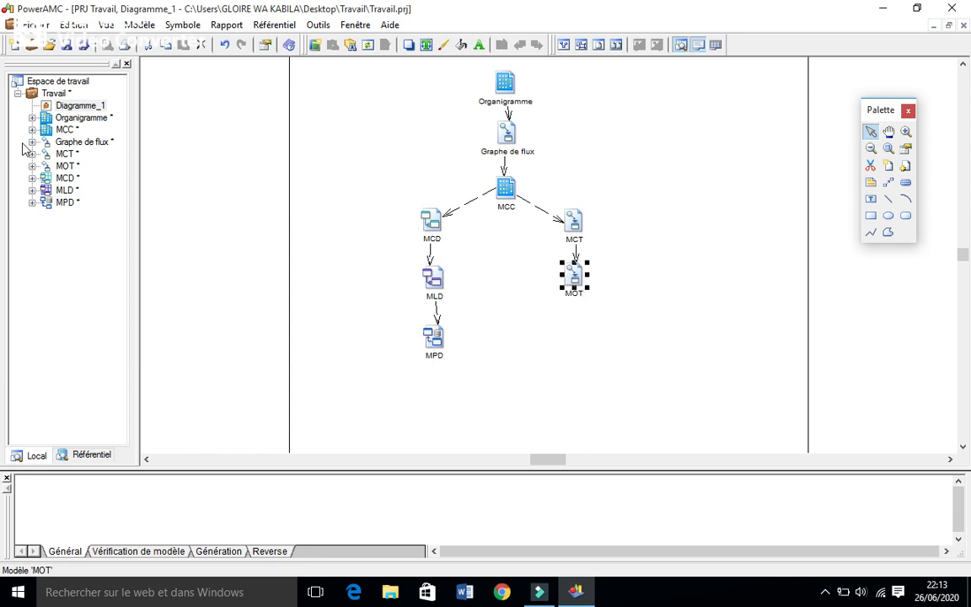
- Place a Diagramme de classes UML model from the Information category between MLD and MOT and name it DCL
left_click(889, 165)
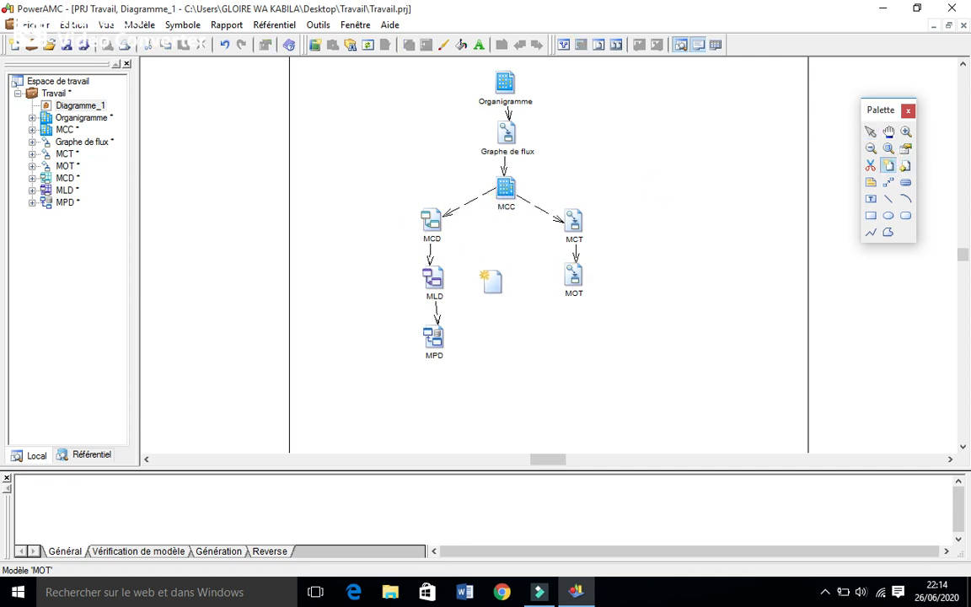
left_click(492, 283)
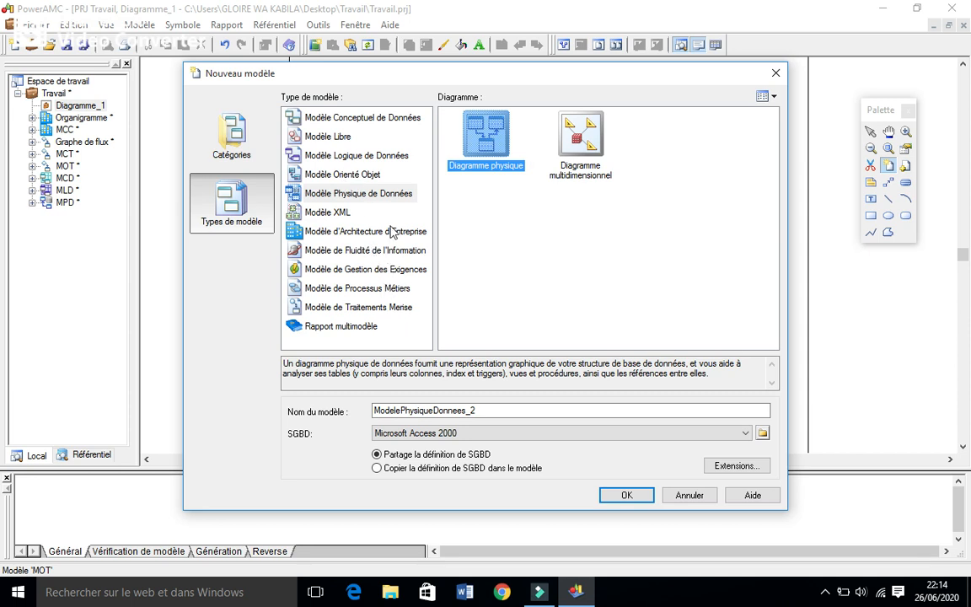
left_click(249, 153)
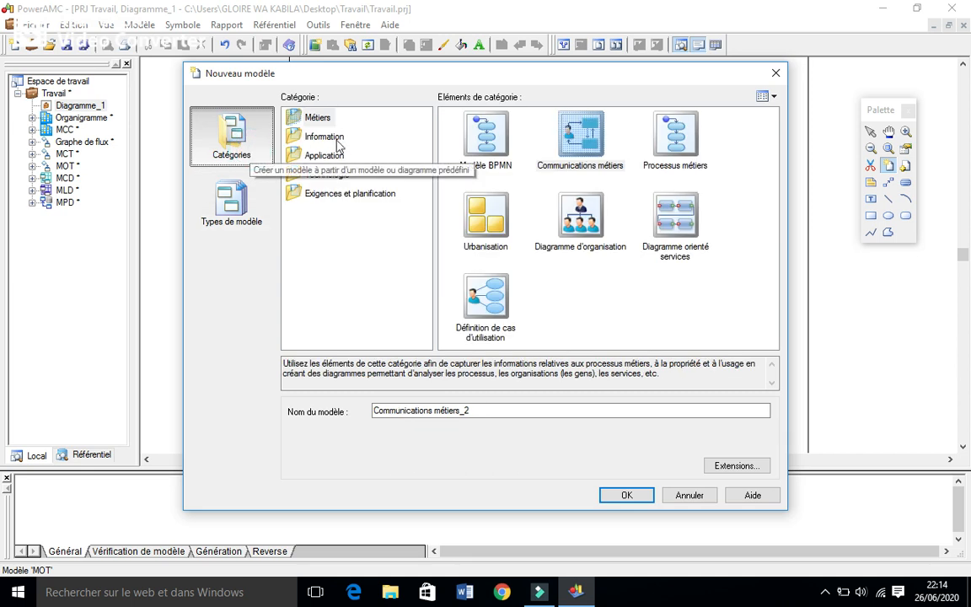
left_click(321, 136)
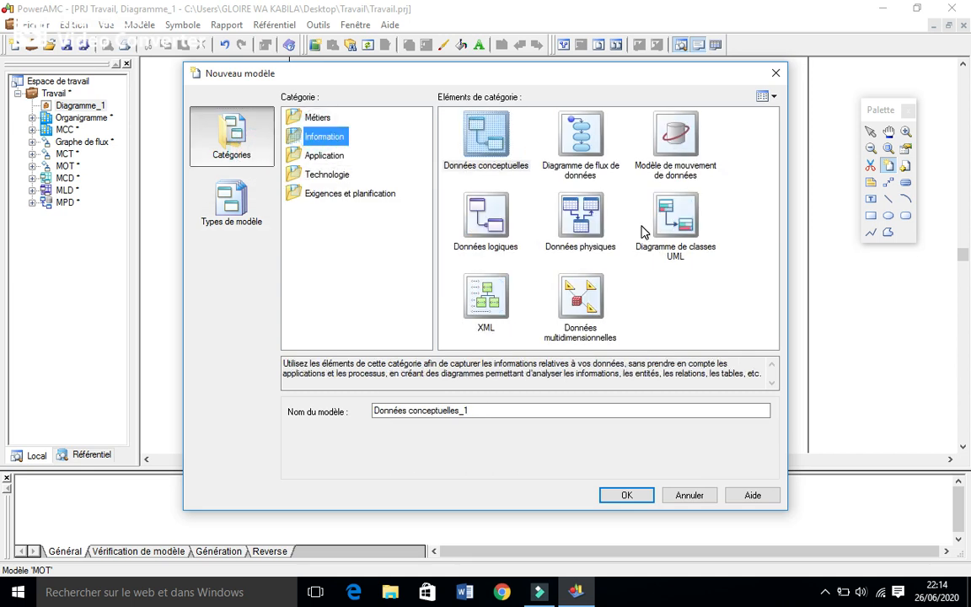
left_click(683, 219)
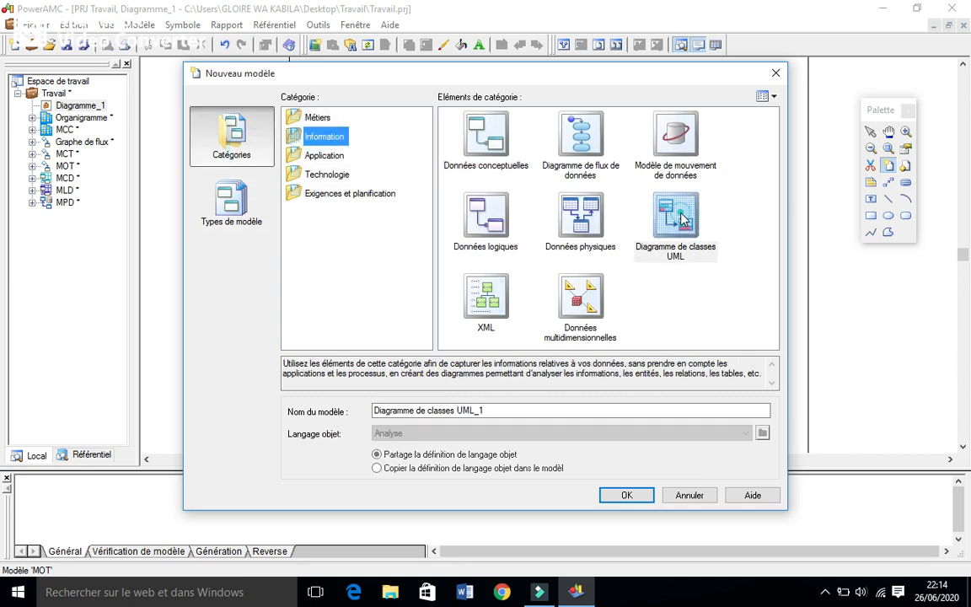
left_click(497, 411)
key("ctrl+a")
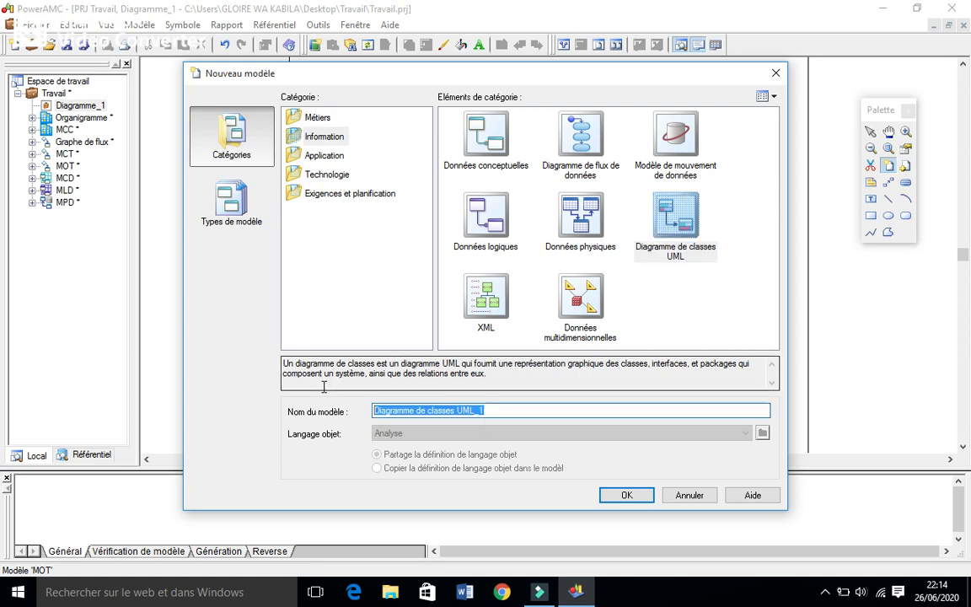
type("DCL")
left_click(630, 498)
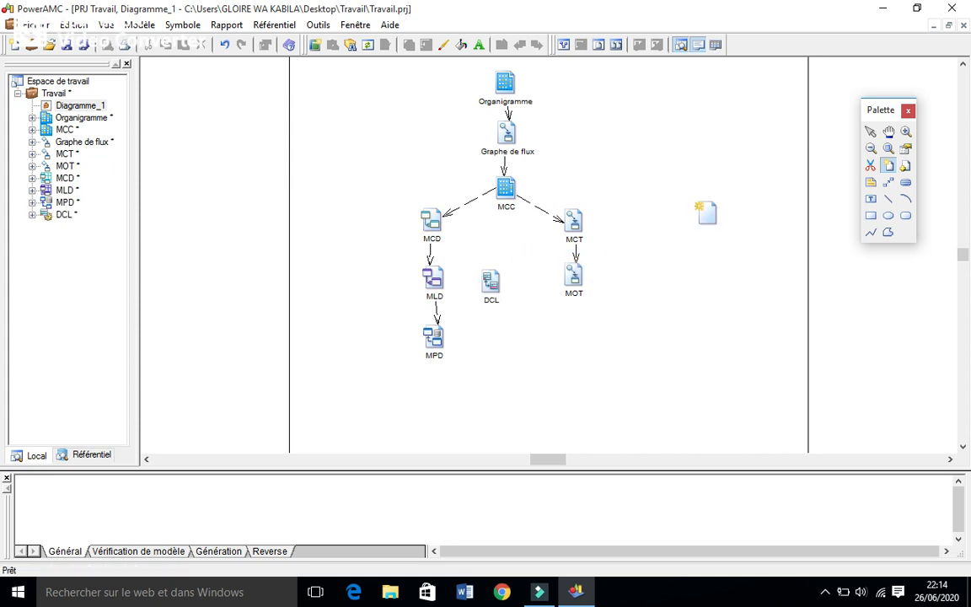
- Draw a dependency link from MCD to DCL
left_click(871, 132)
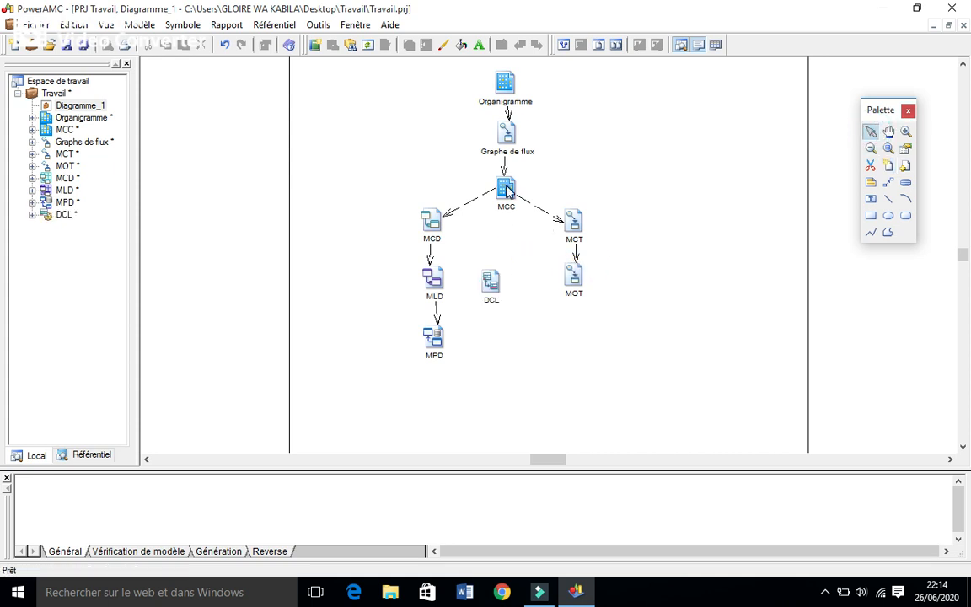
left_click(889, 183)
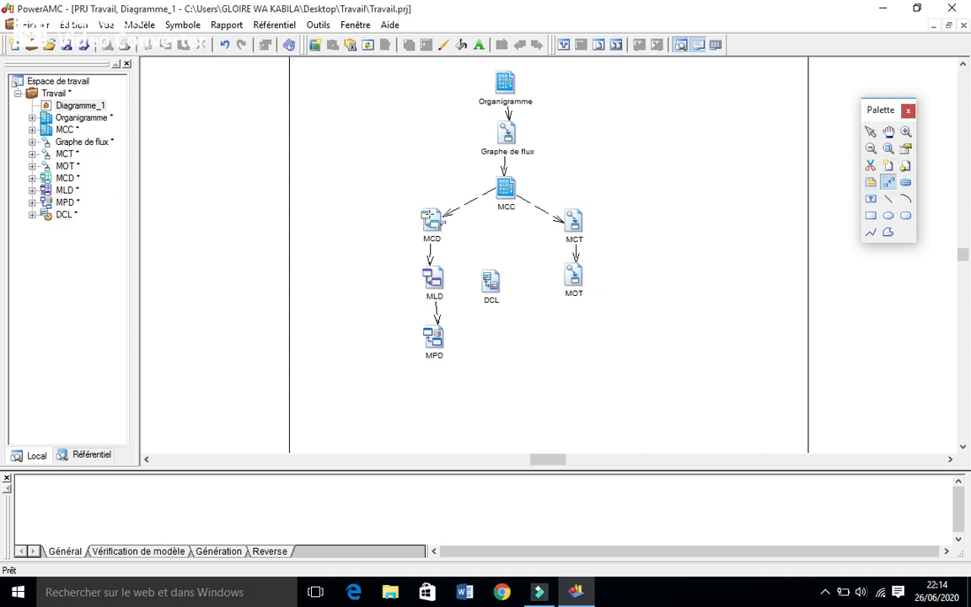
left_click_drag(432, 221, 505, 297)
right_click(616, 187)
- Move MLD and MPD away from DCL to separate the branches, and nudge Graphe de flux between Organigramme and MCC
left_click_drag(433, 285, 386, 276)
left_click_drag(434, 337, 388, 340)
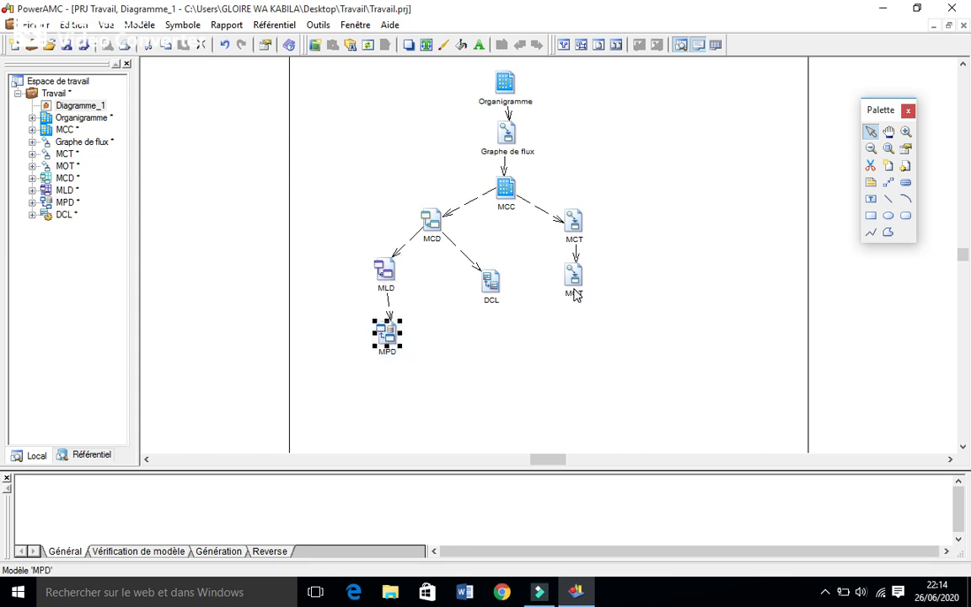
left_click_drag(507, 142, 501, 146)
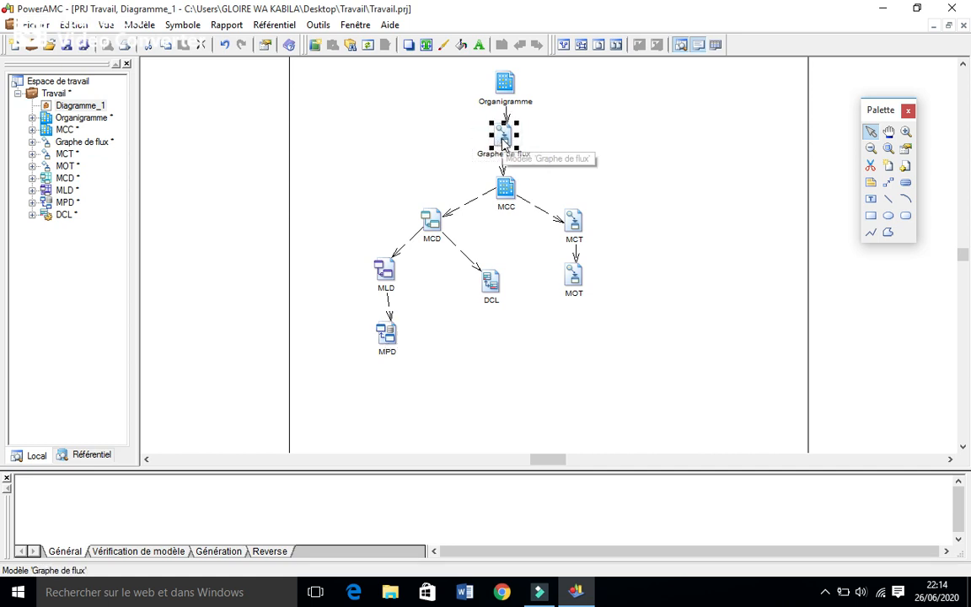
- Save the project and all its models, from Organigramme to DCL, in the Travail folder under their own model names
left_click(84, 45)
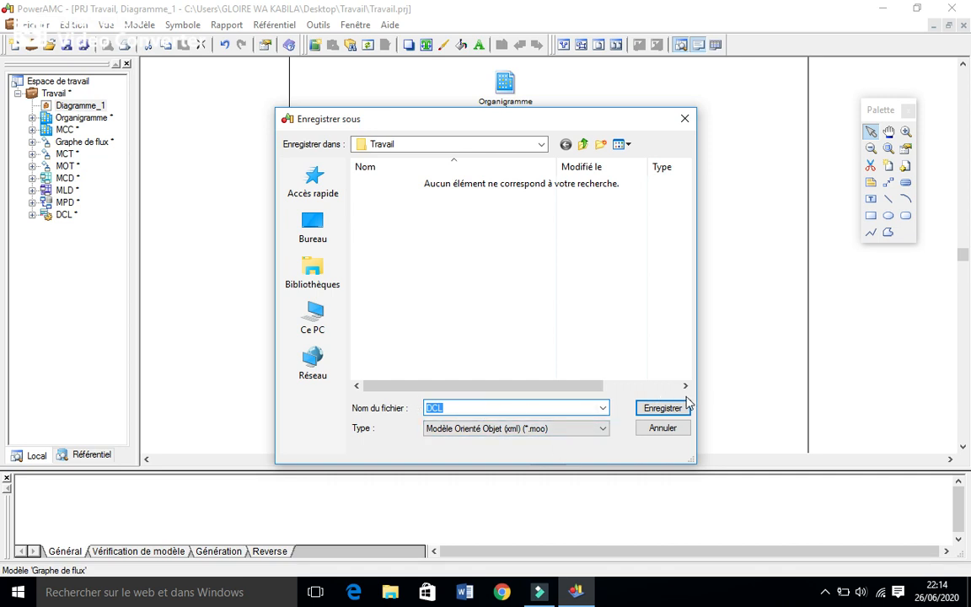
left_click(649, 407)
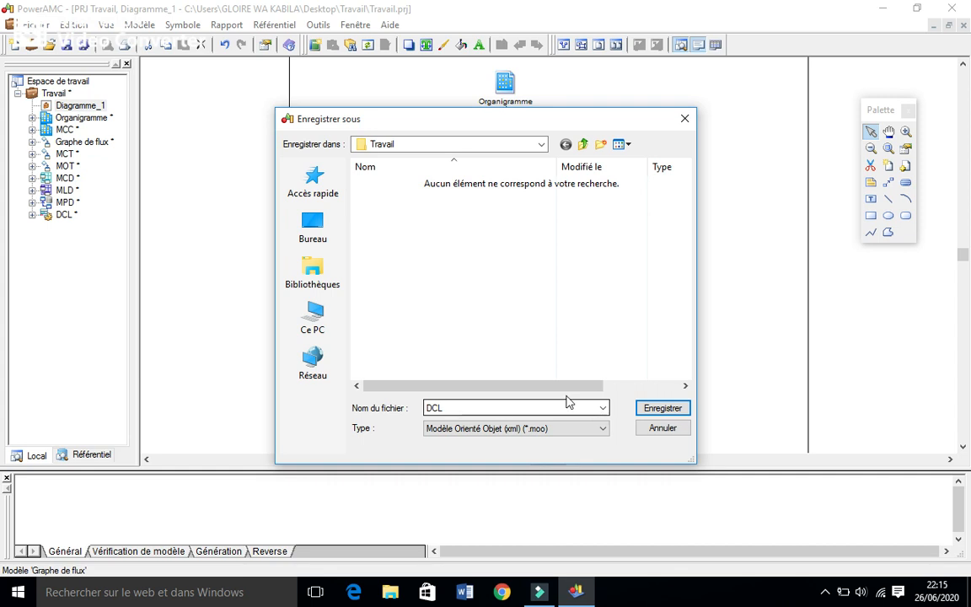
left_click(662, 408)
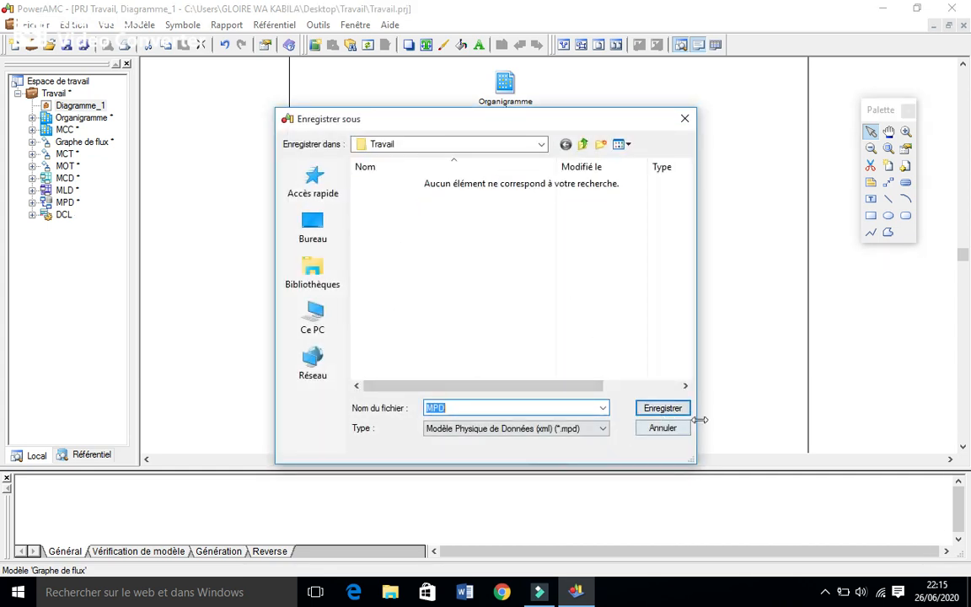
left_click(674, 408)
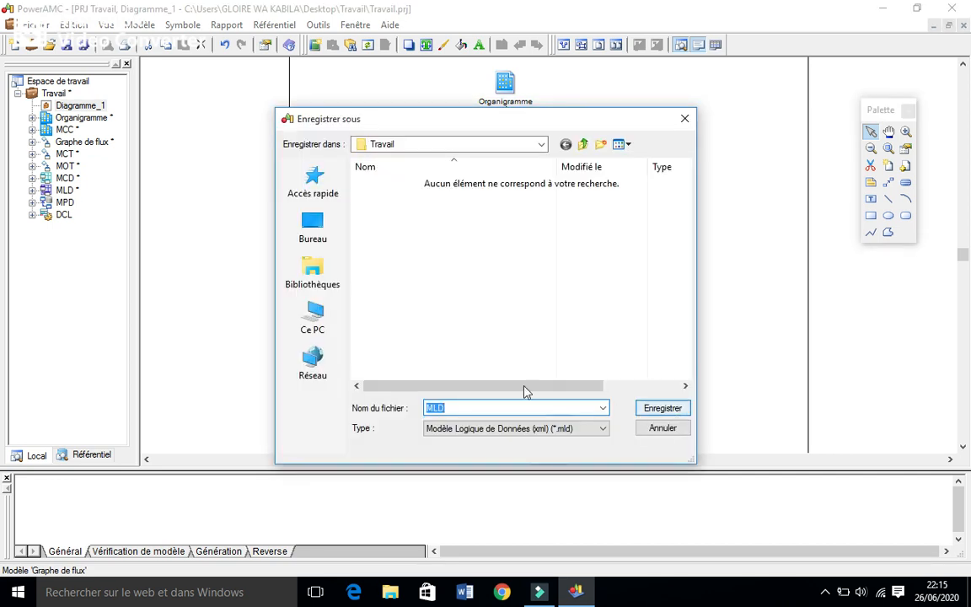
left_click(660, 410)
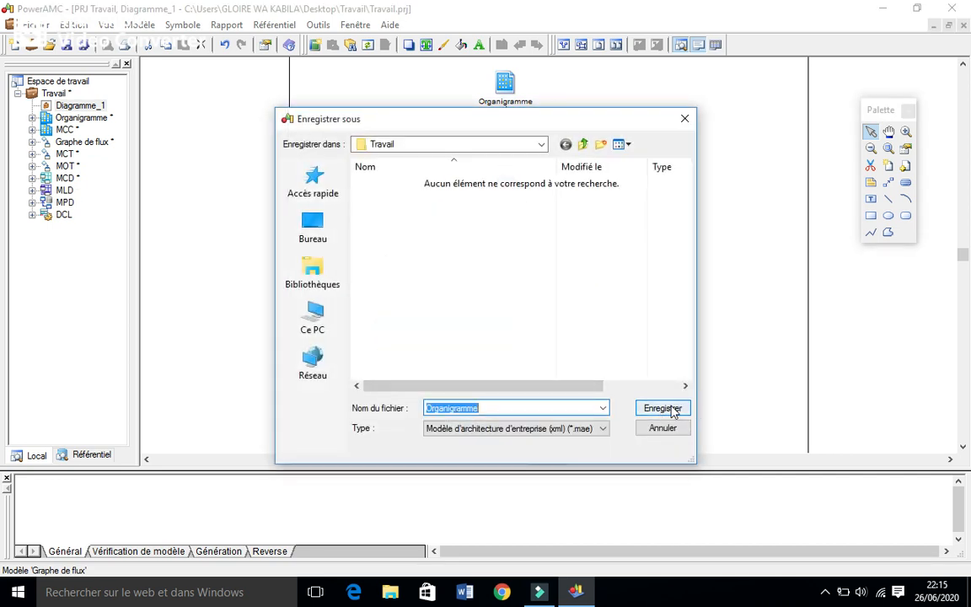
left_click(672, 410)
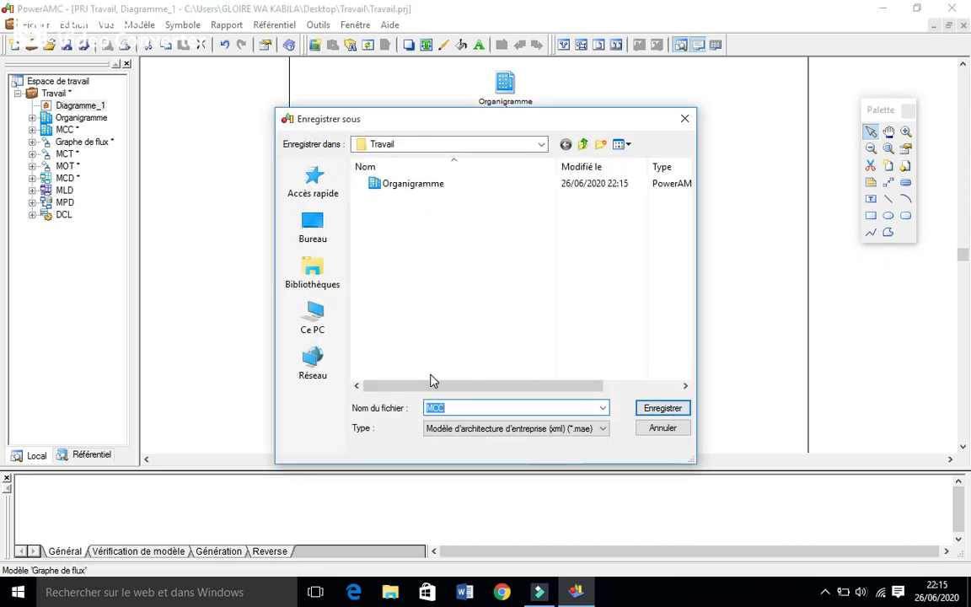
left_click(651, 408)
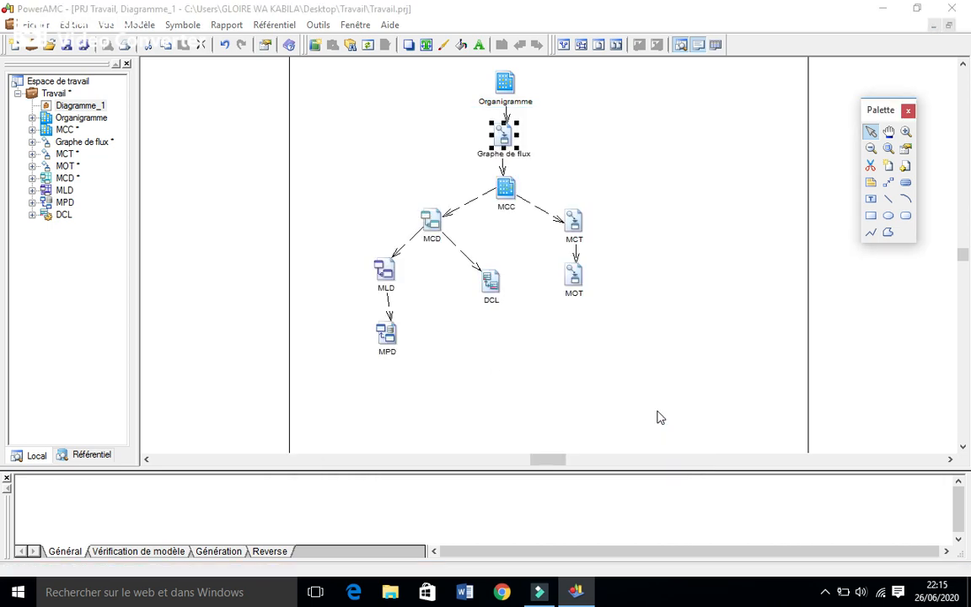
left_click(674, 412)
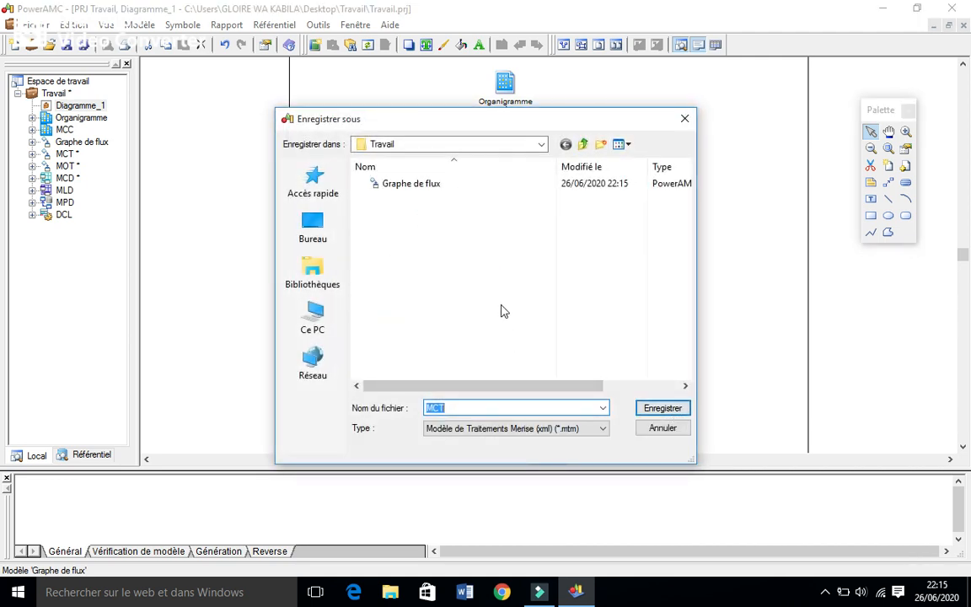
left_click(662, 408)
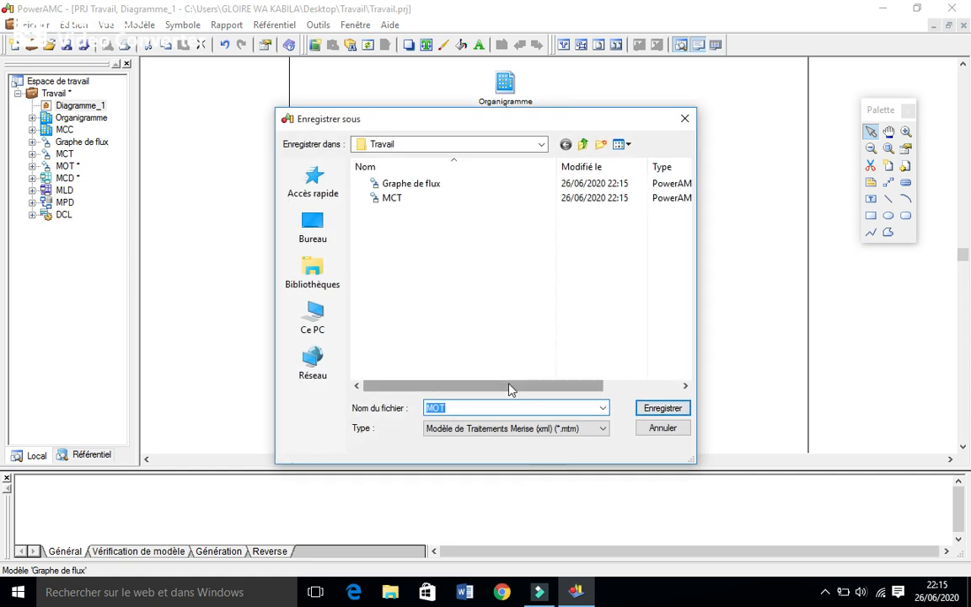
left_click(660, 408)
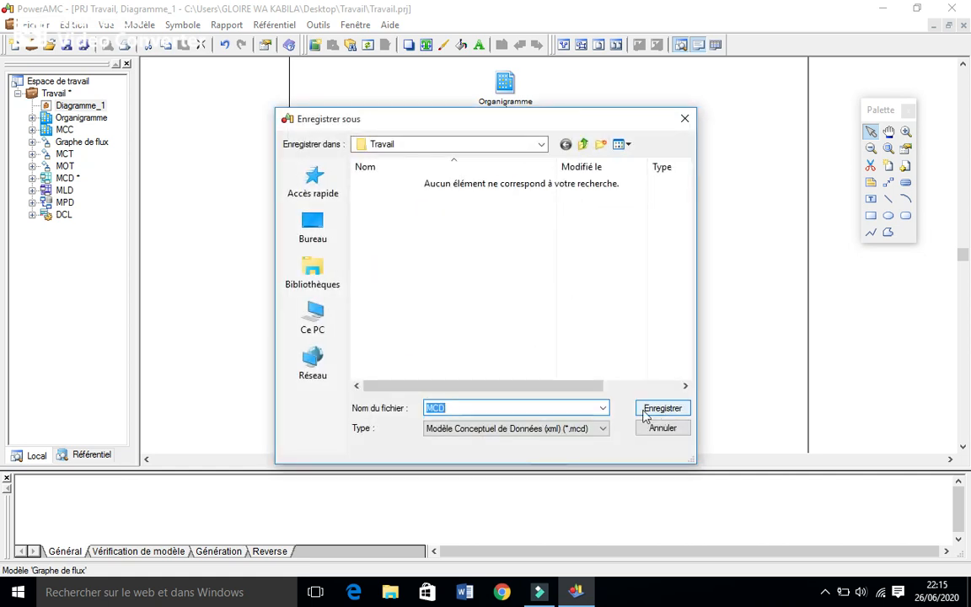
left_click(661, 410)
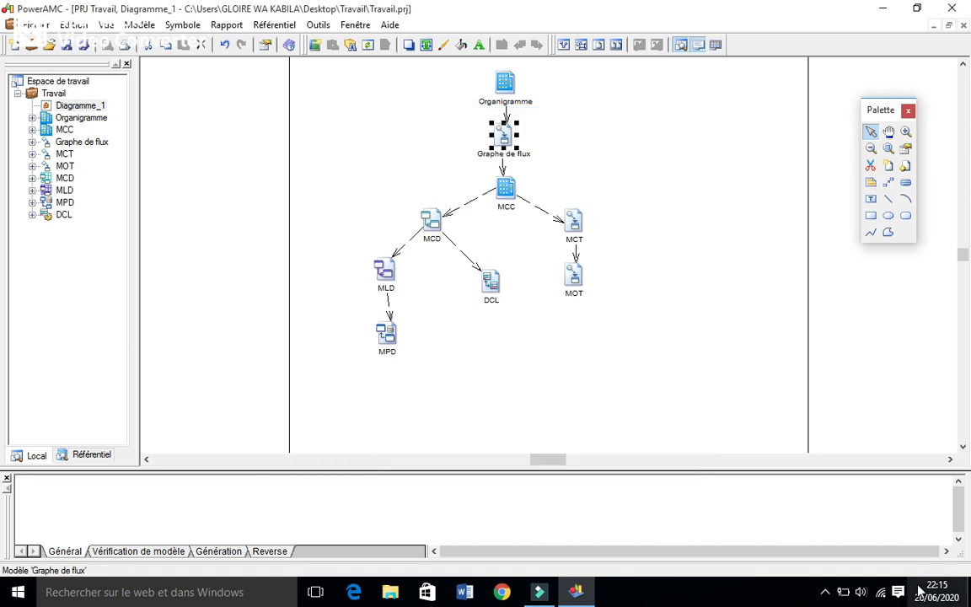
left_click(827, 593)
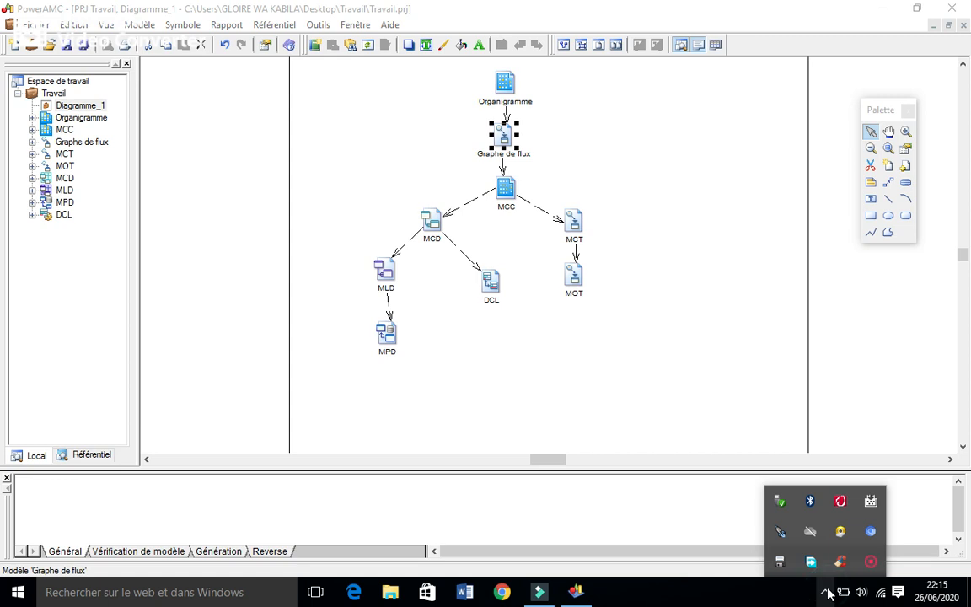
left_click(825, 593)
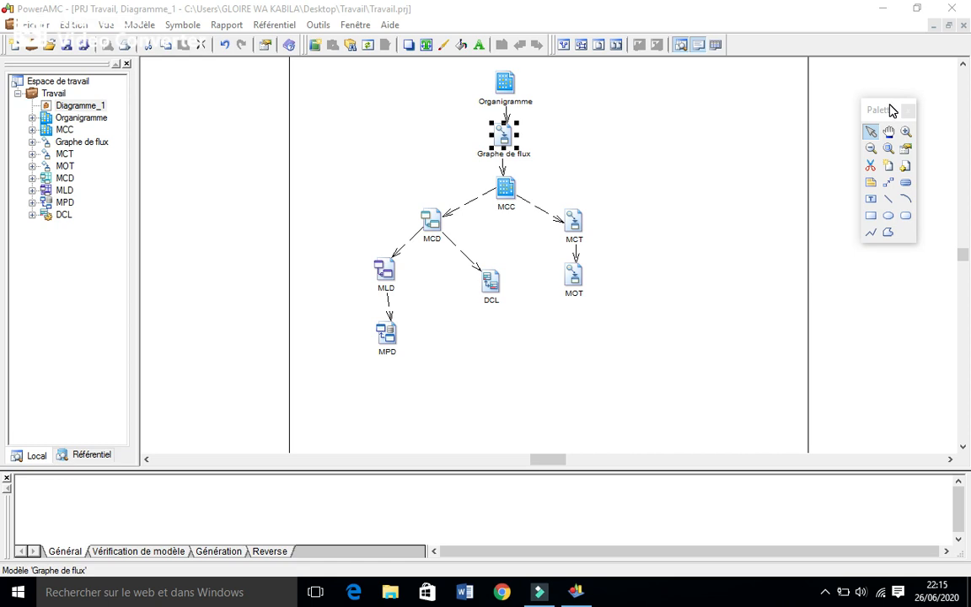
left_click_drag(891, 110, 896, 97)
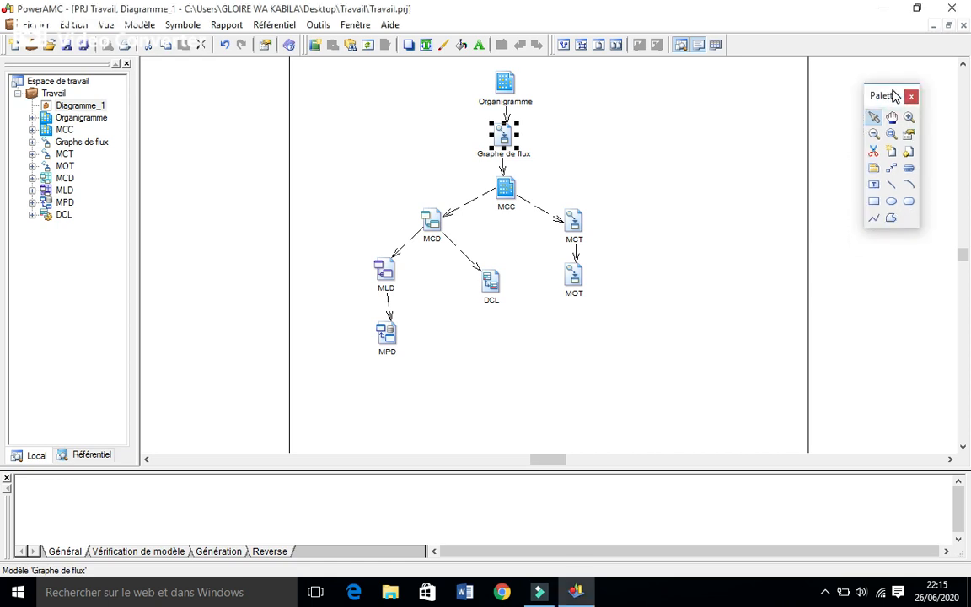
left_click_drag(179, 75, 729, 365)
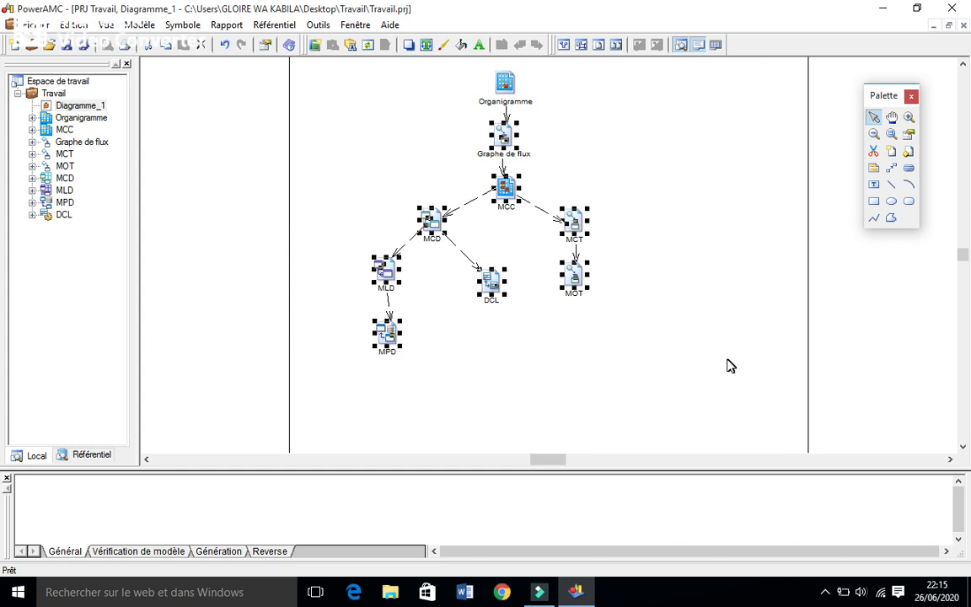
left_click_drag(295, 66, 707, 393)
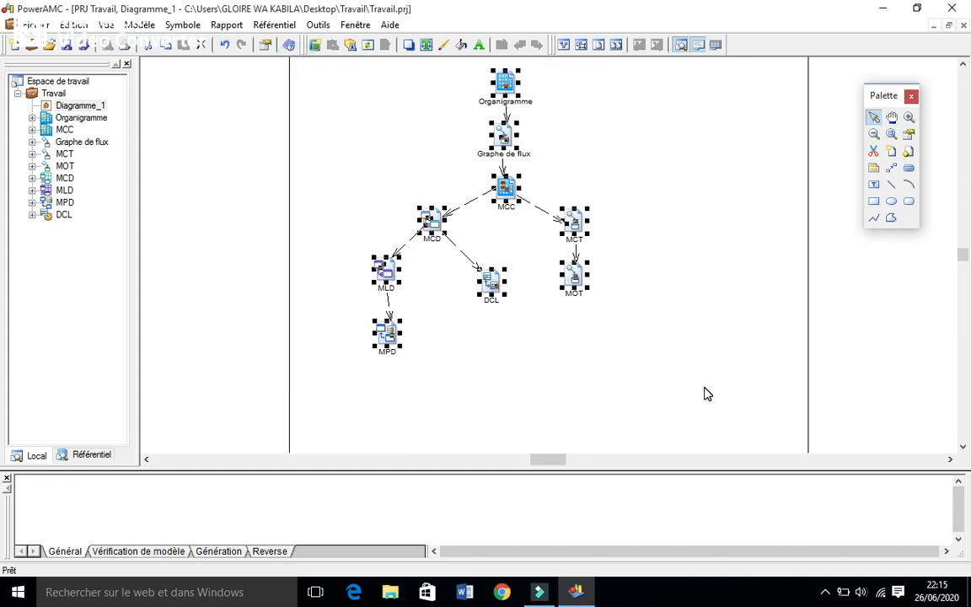
left_click(378, 327)
left_click(377, 330)
left_click(472, 325)
left_click(377, 336)
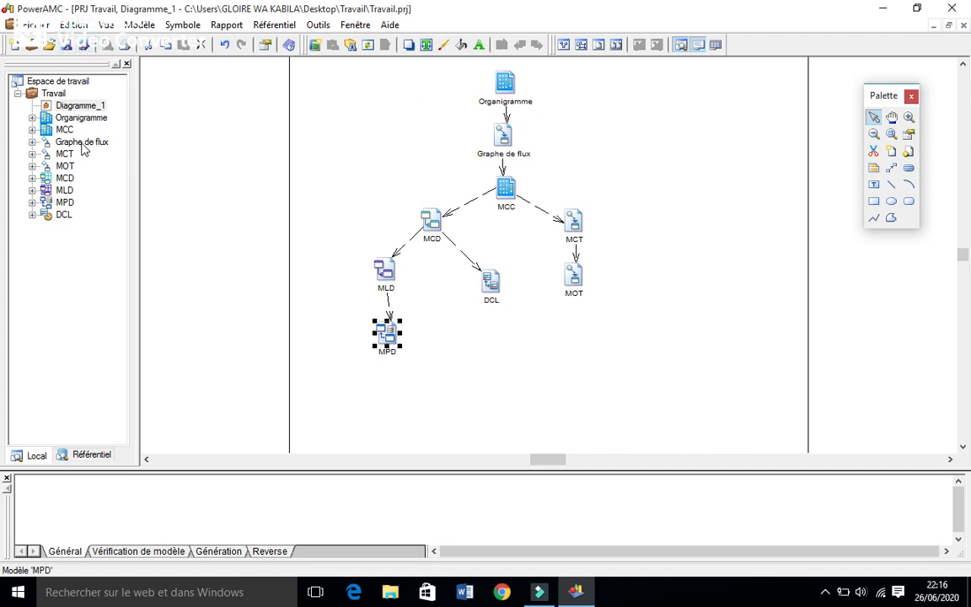
- Open the organisation diagram of the Organigramme model
double_click(501, 91)
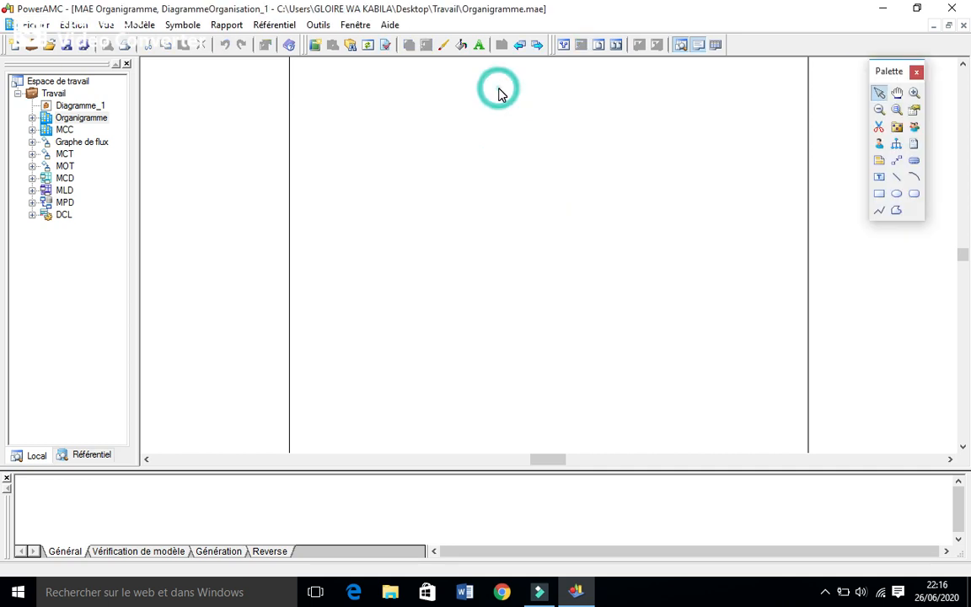